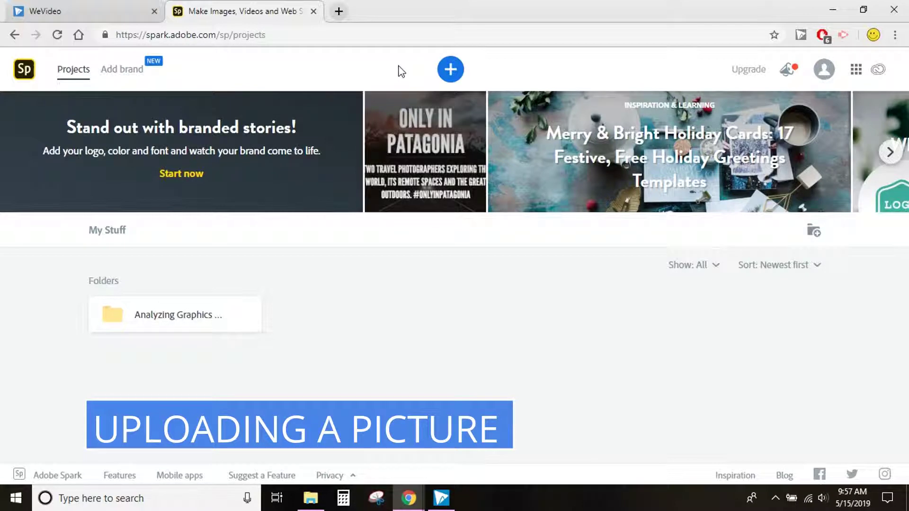
Start a new graphic from scratch using the standard 16:9 Spark Video slide size.
click(450, 72)
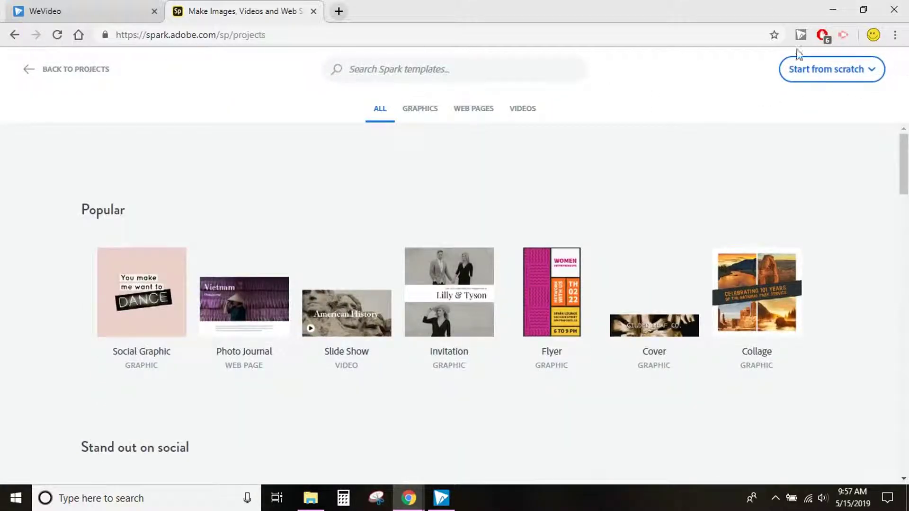
click(870, 73)
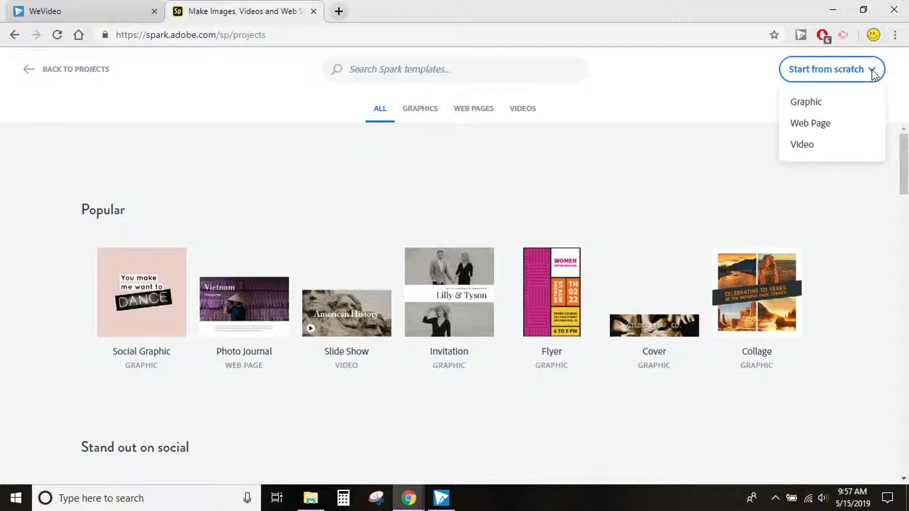
click(820, 104)
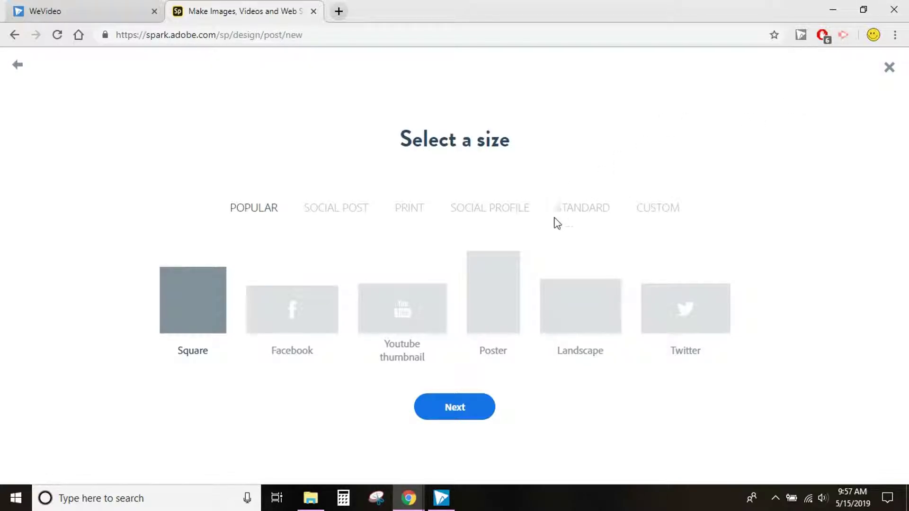
click(592, 214)
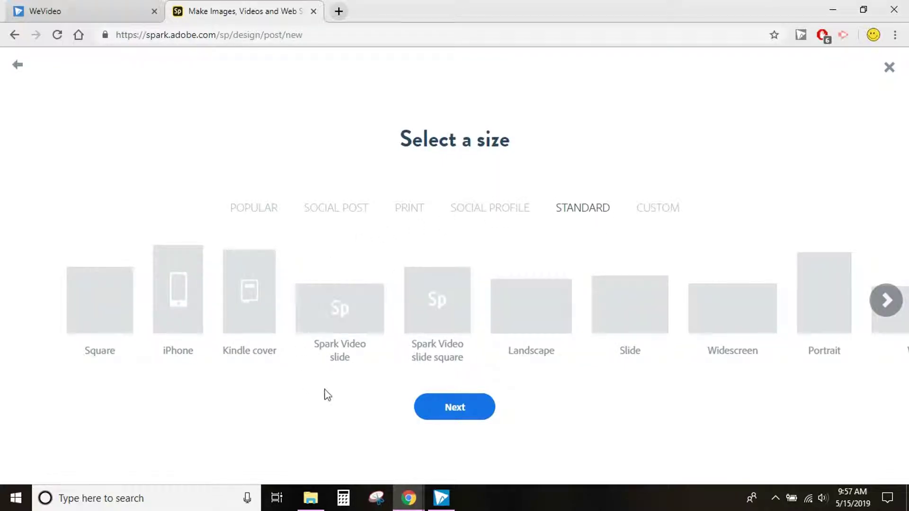
click(339, 321)
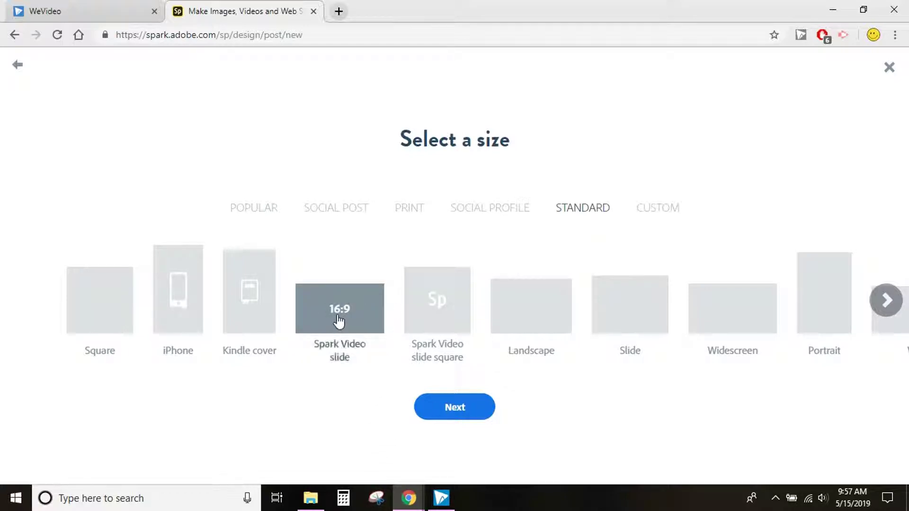
click(454, 415)
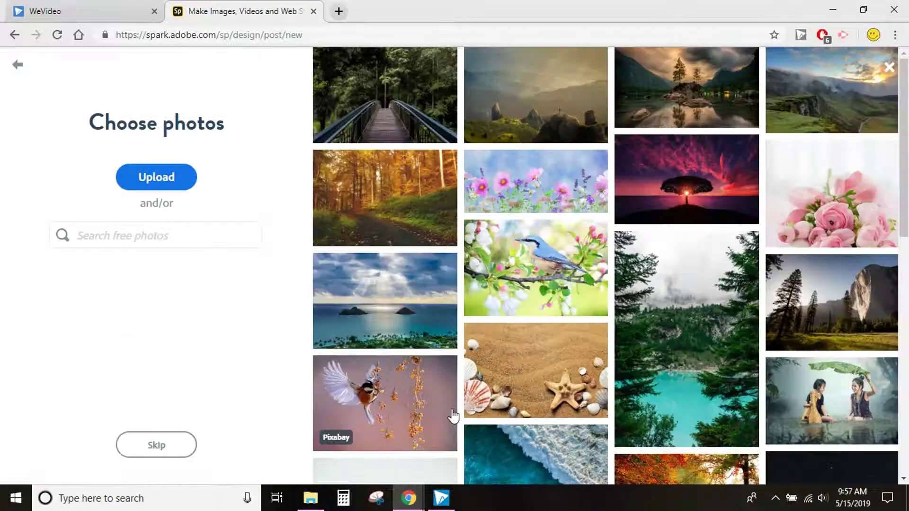
Upload the photo 20190424_195949.jpg from the 3 Little Pigs folder and continue to the design editor.
click(166, 177)
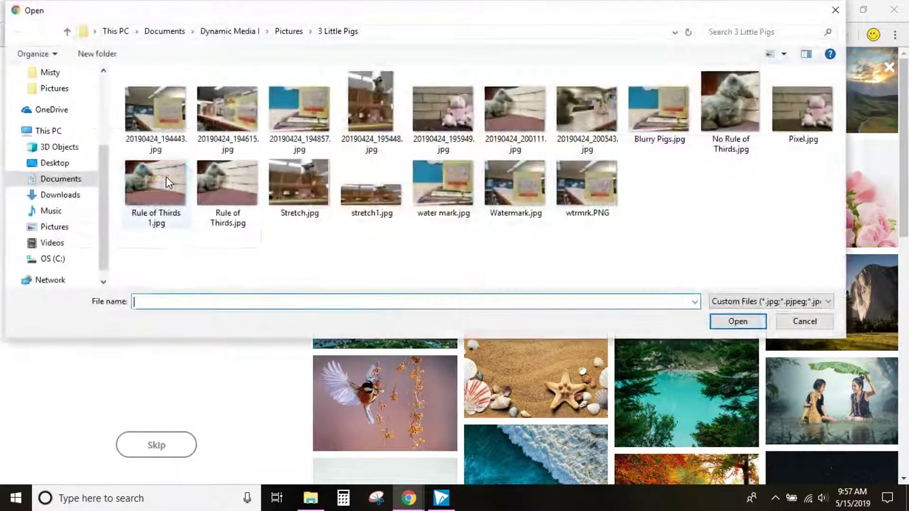
click(443, 118)
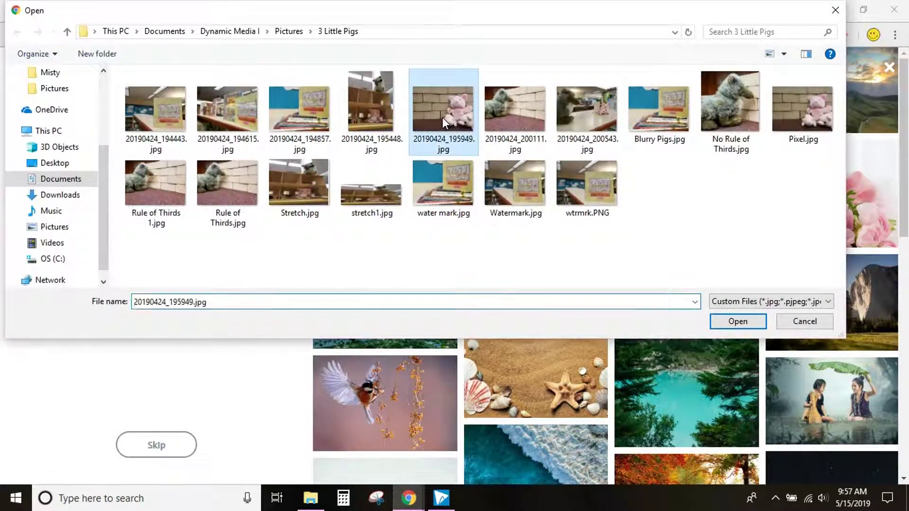
click(737, 323)
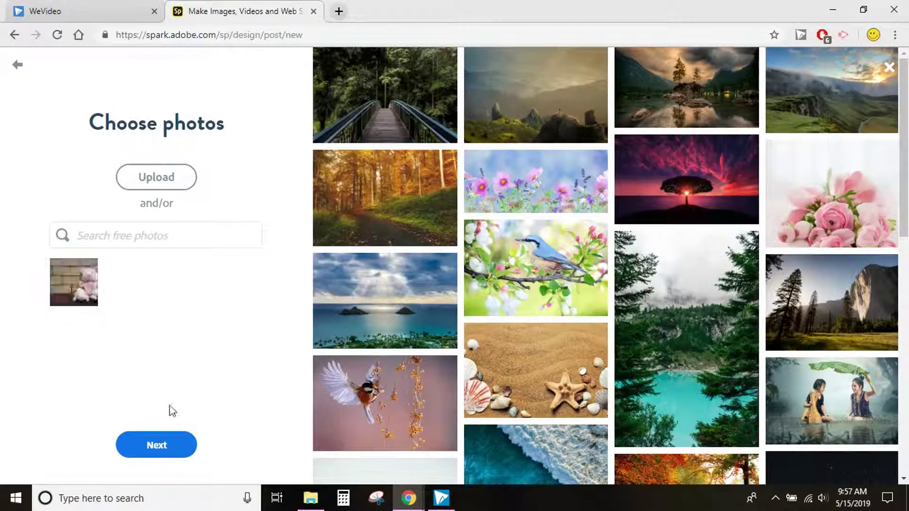
click(169, 454)
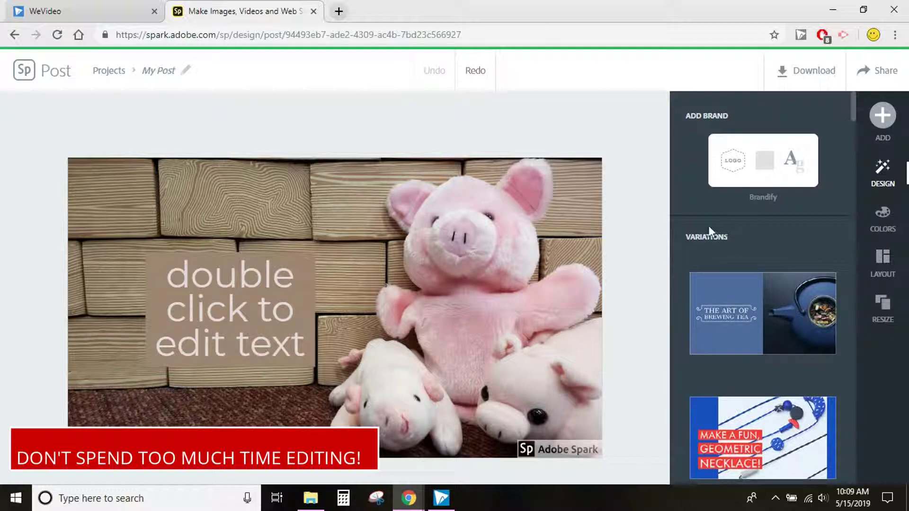
Try the brewing tea, geometric necklace, Spark High School and In Honor of the Brave design variations on the post.
click(730, 318)
scroll(738, 322, down, 3)
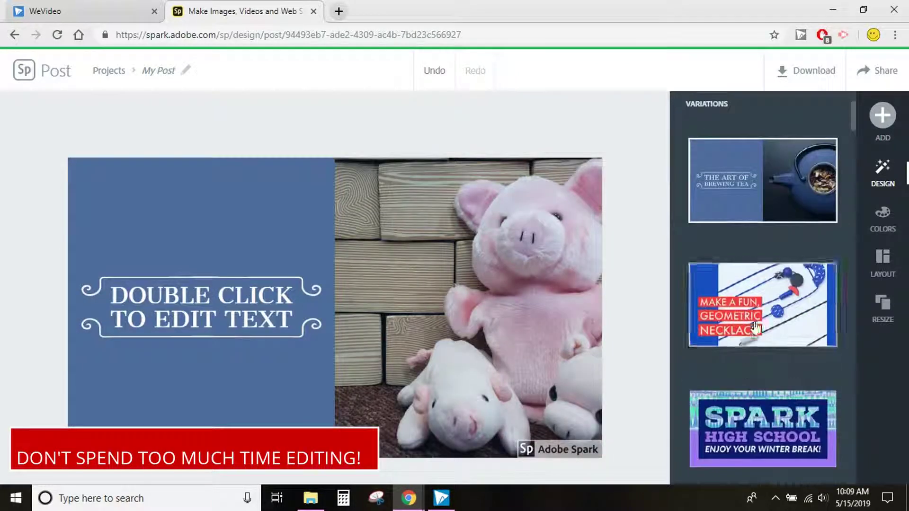
click(756, 327)
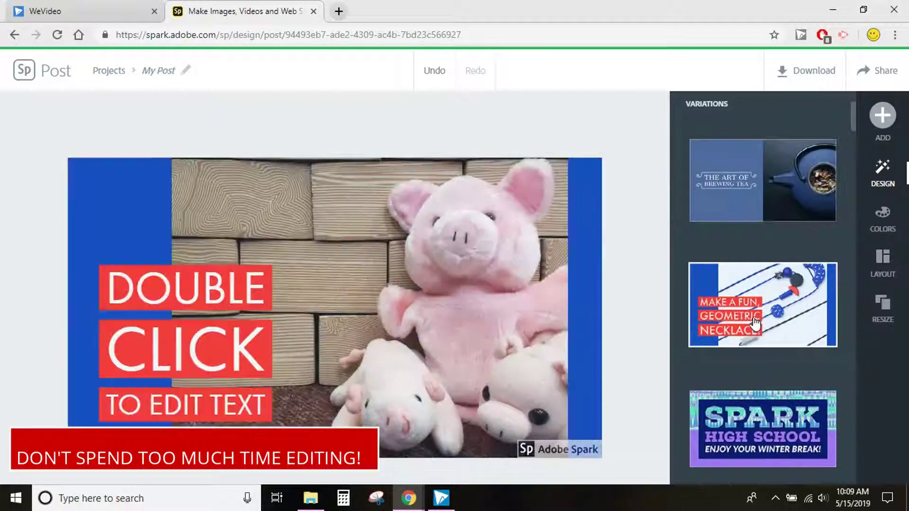
click(769, 422)
scroll(767, 417, down, 3)
click(763, 411)
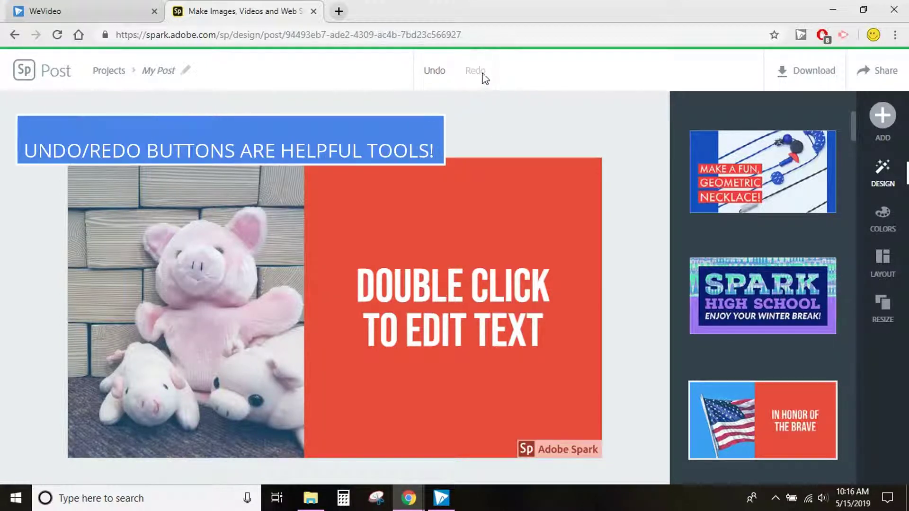
Undo all the applied design variations to return to the original layout.
click(437, 72)
click(436, 72)
click(437, 72)
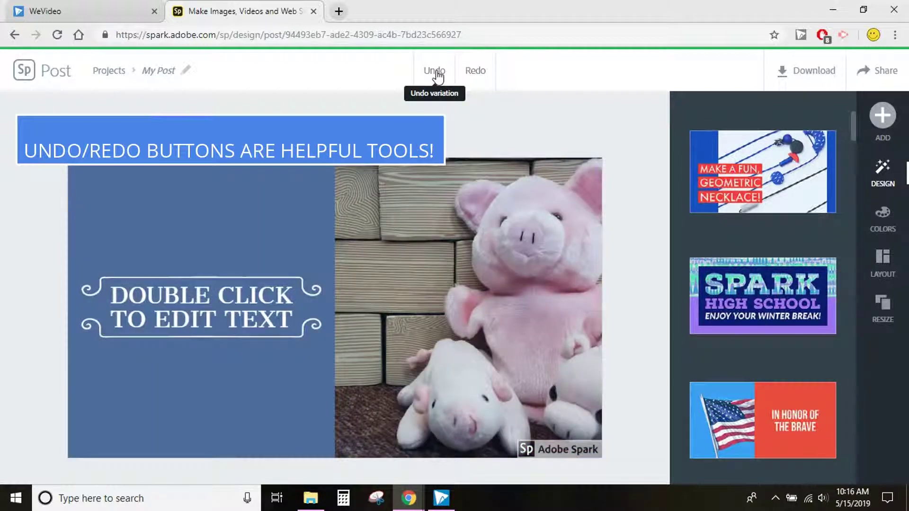
click(437, 72)
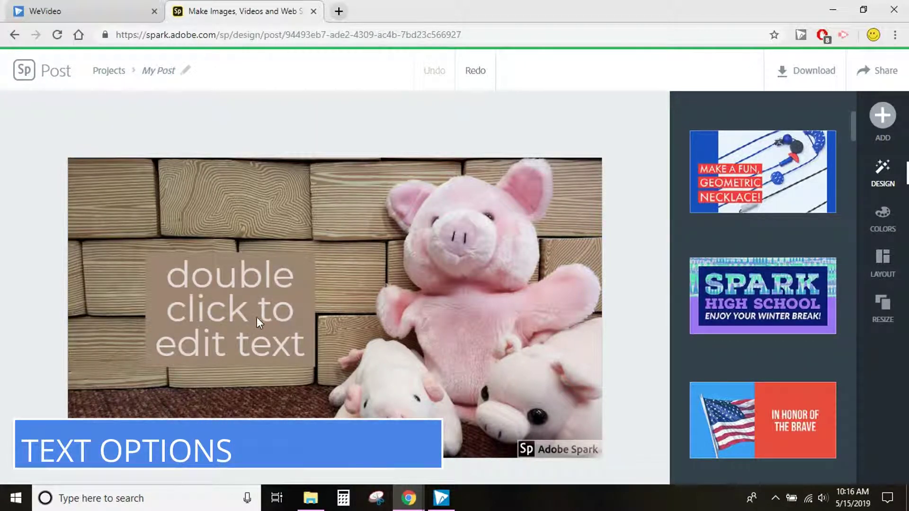
Replace the placeholder text on the picture with "Will the brick wall stop the wolf?".
double_click(232, 318)
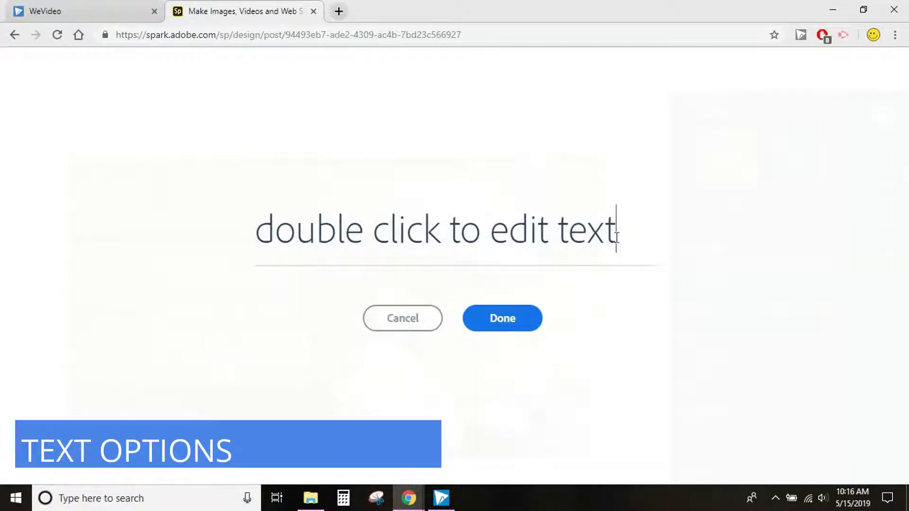
drag(632, 229, 2, 236)
key(BackSpace)
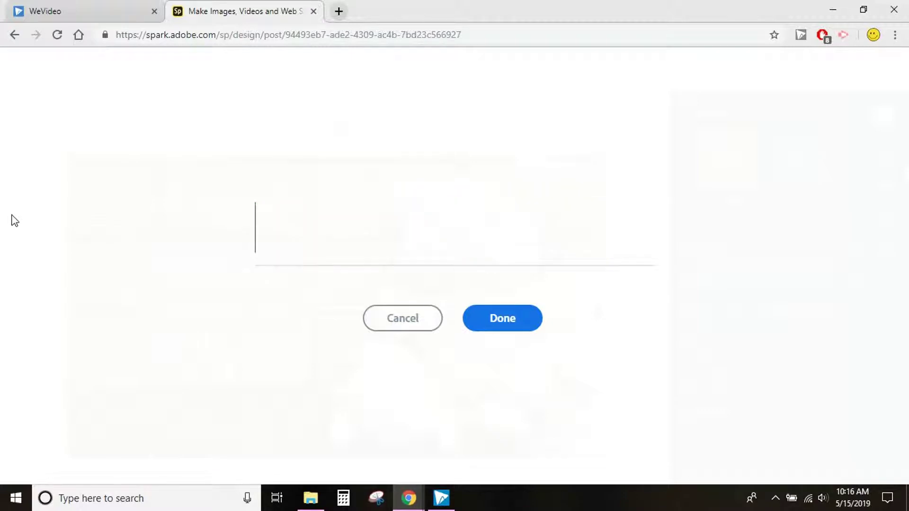
text(Will the b)
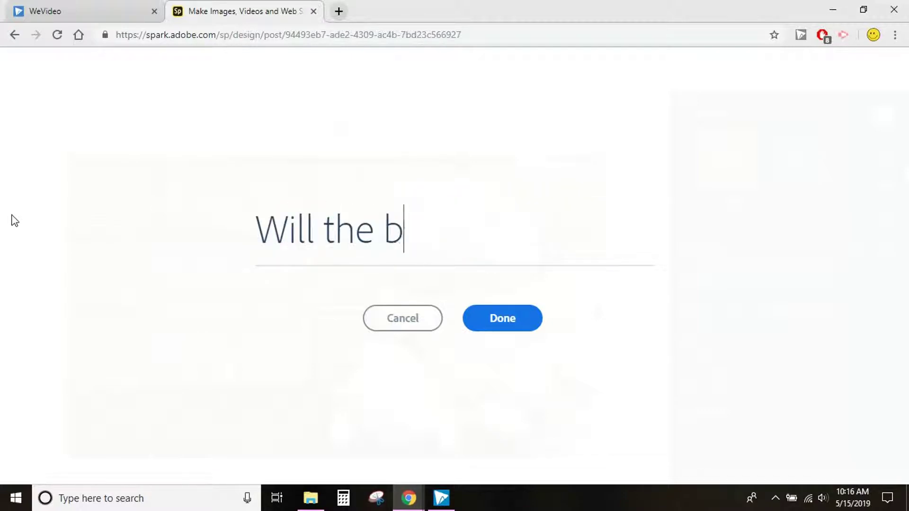
text(rick wall stop)
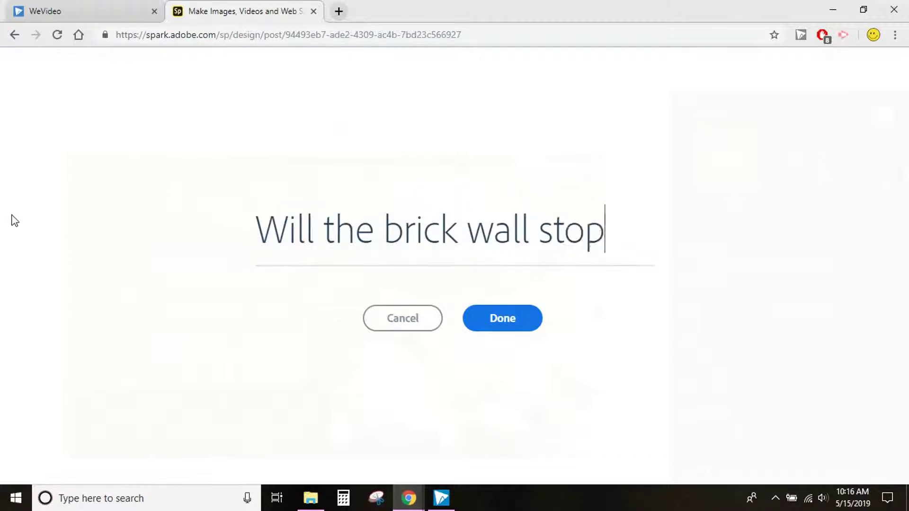
text( the worl)
key(BackSpace)
key(BackSpace)
text(lf)
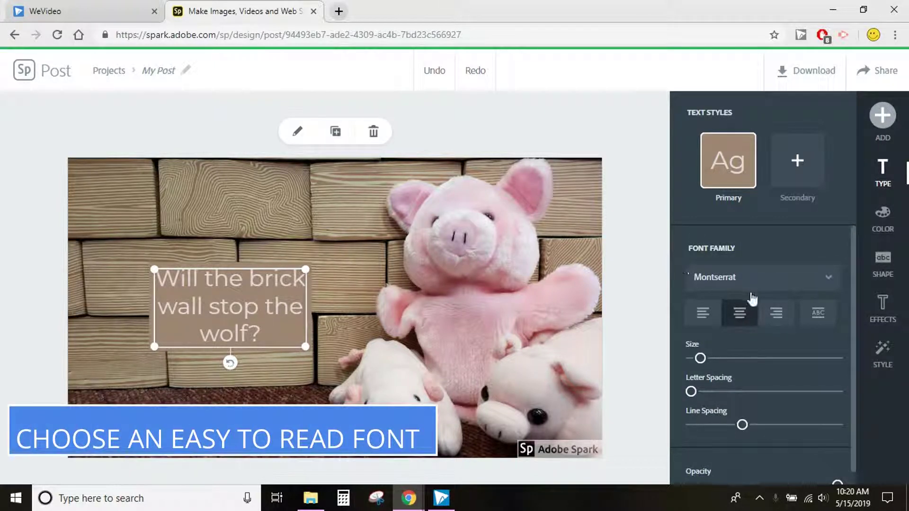
Compare several fonts on the caption, including PT Mono, Permanent Marker and Quicksand Bold, and set its font to Cantata One Regular.
click(816, 288)
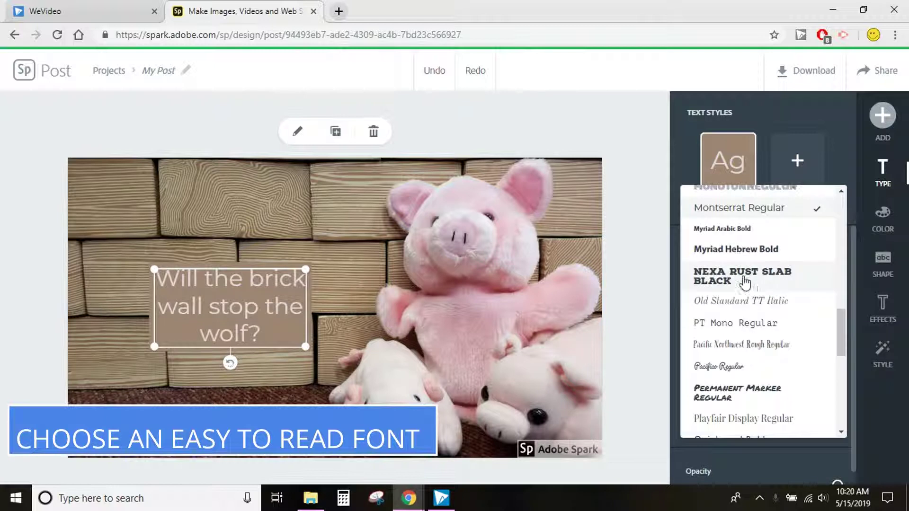
click(742, 281)
click(740, 301)
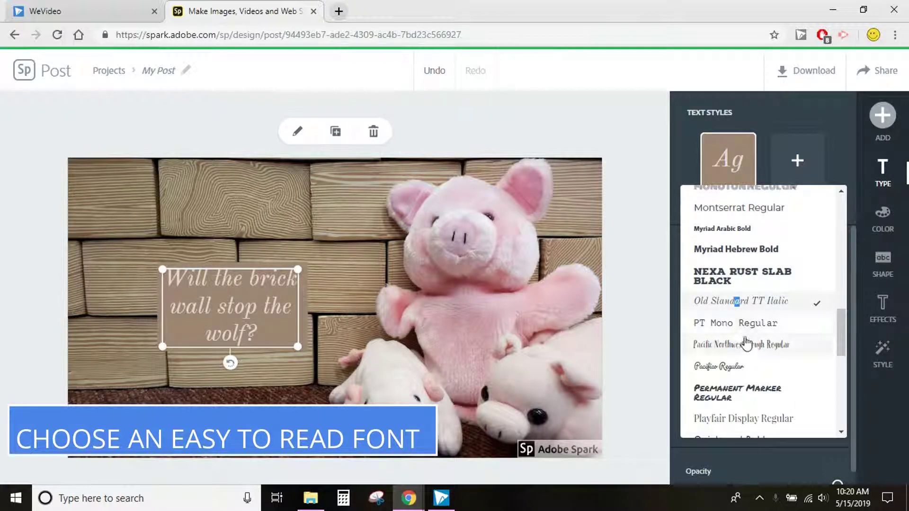
click(742, 326)
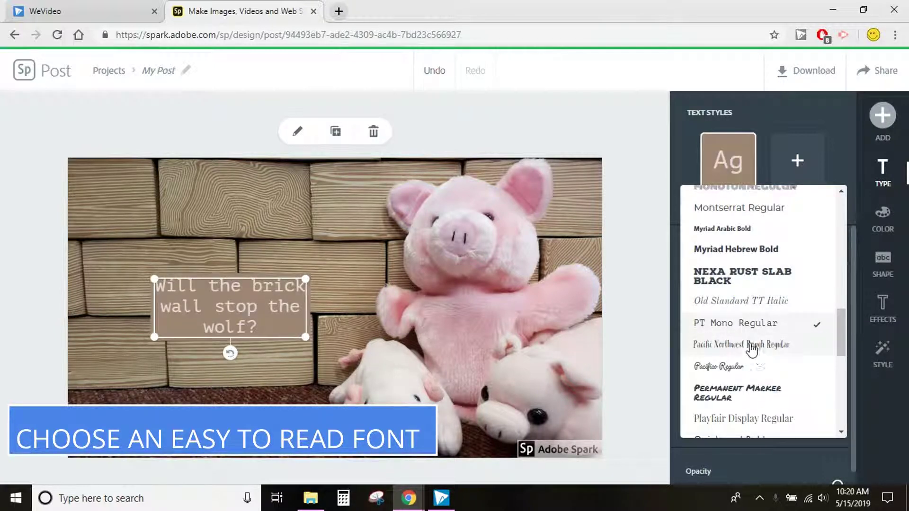
click(752, 350)
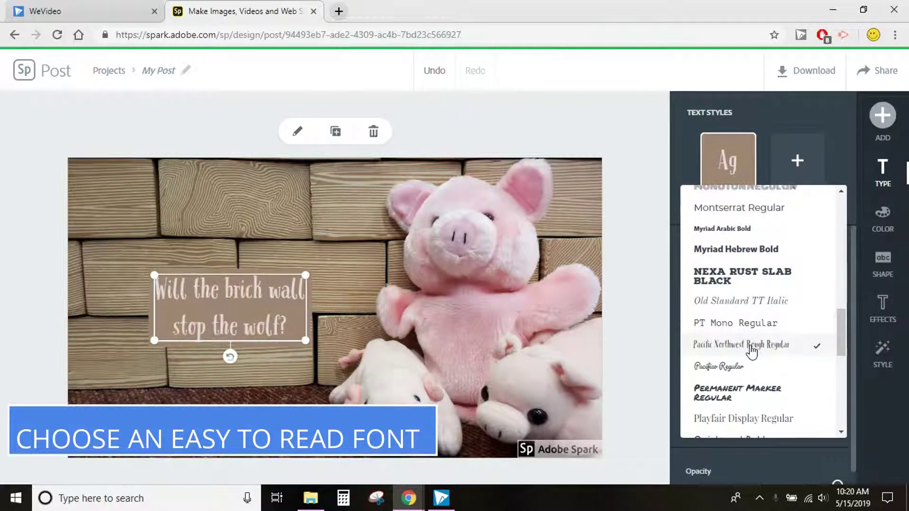
click(722, 368)
click(732, 396)
scroll(734, 397, down, 1)
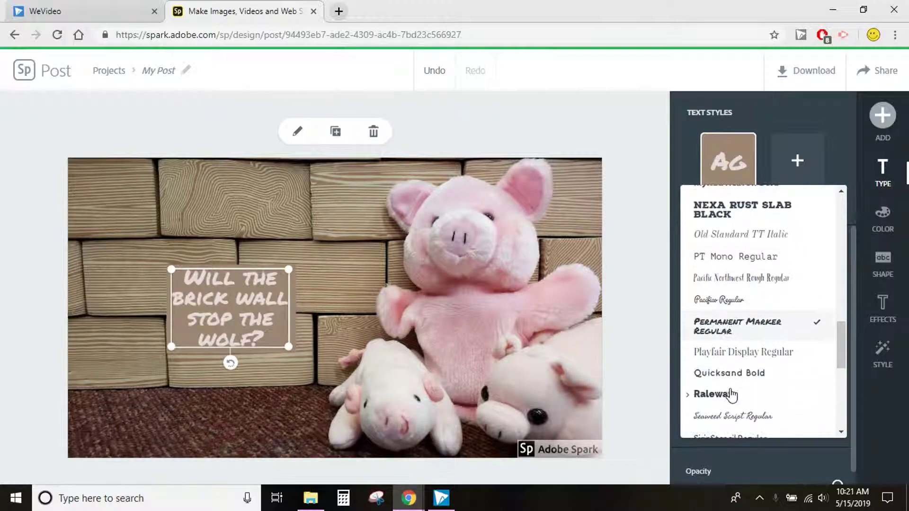
click(731, 374)
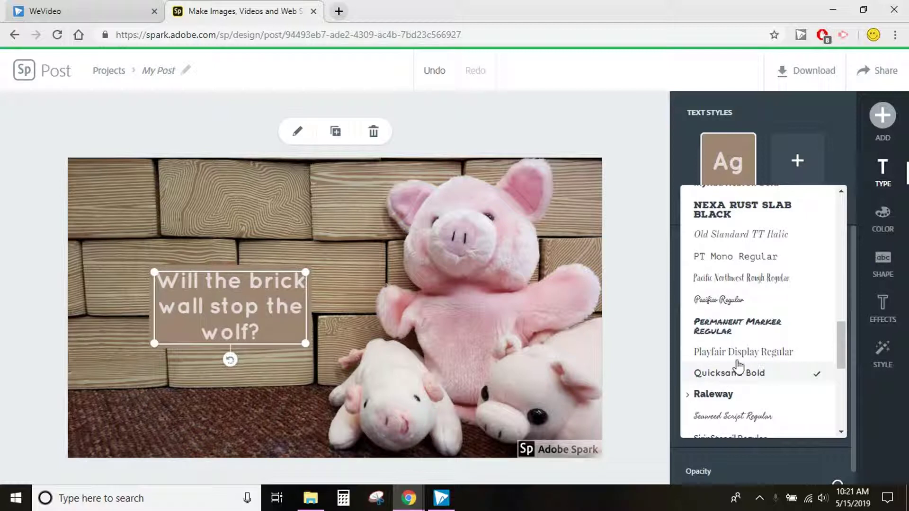
scroll(752, 345, down, 1)
scroll(752, 344, down, 1)
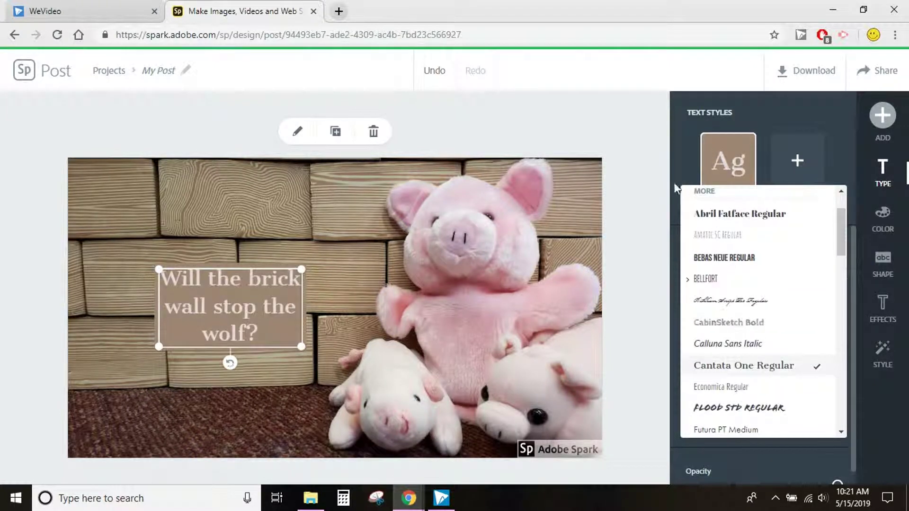
click(677, 181)
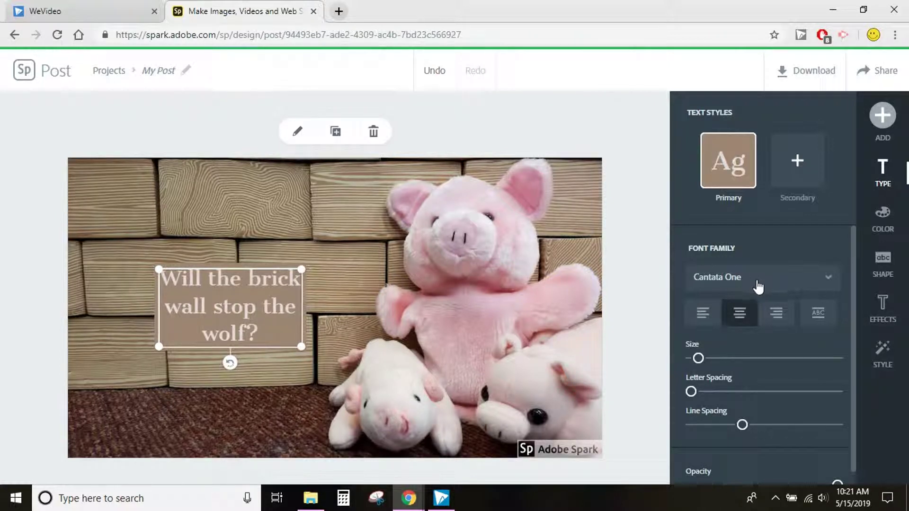
Try left alignment, right alignment and Capitalize & Fit on the caption, returning it to centre alignment.
click(703, 313)
click(777, 315)
click(816, 319)
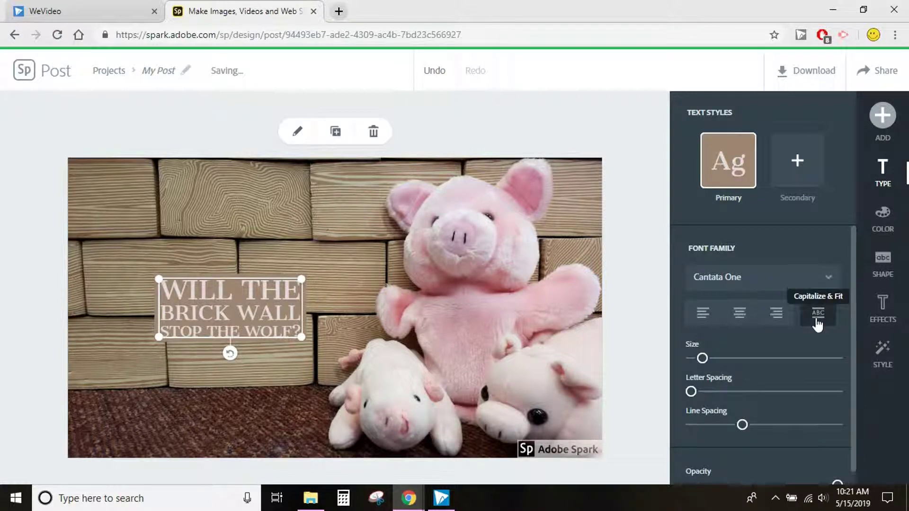
click(739, 314)
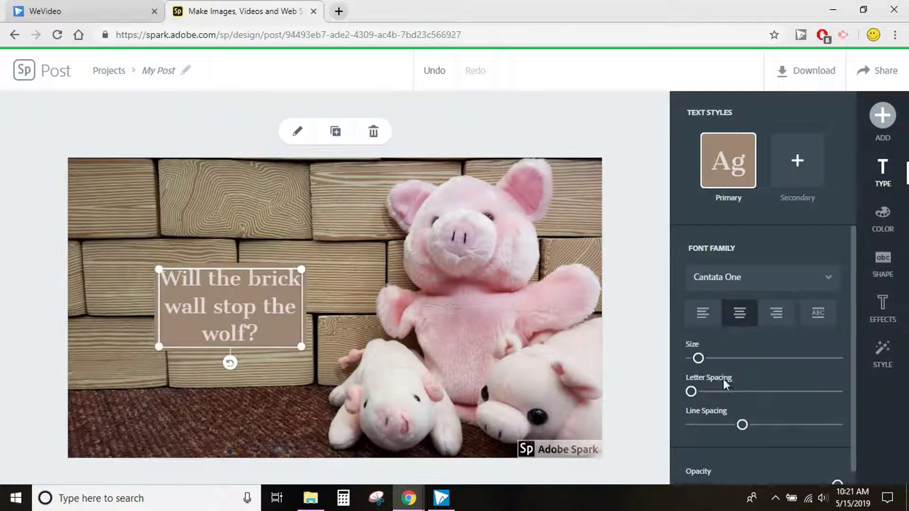
Fine-tune the caption with slightly larger text, wider letter spacing, tighter line spacing and full opacity.
mouse_move(699, 358)
mouse_down()
mouse_move(718, 360)
mouse_move(701, 371)
mouse_up()
mouse_move(694, 401)
mouse_down()
mouse_move(740, 409)
mouse_move(698, 402)
mouse_up()
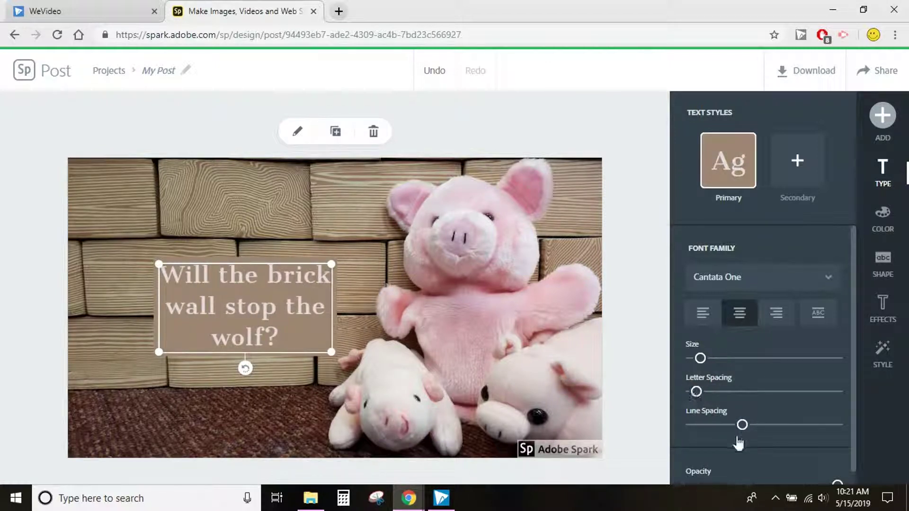
drag(743, 426, 714, 431)
scroll(715, 440, down, 1)
drag(739, 471, 869, 465)
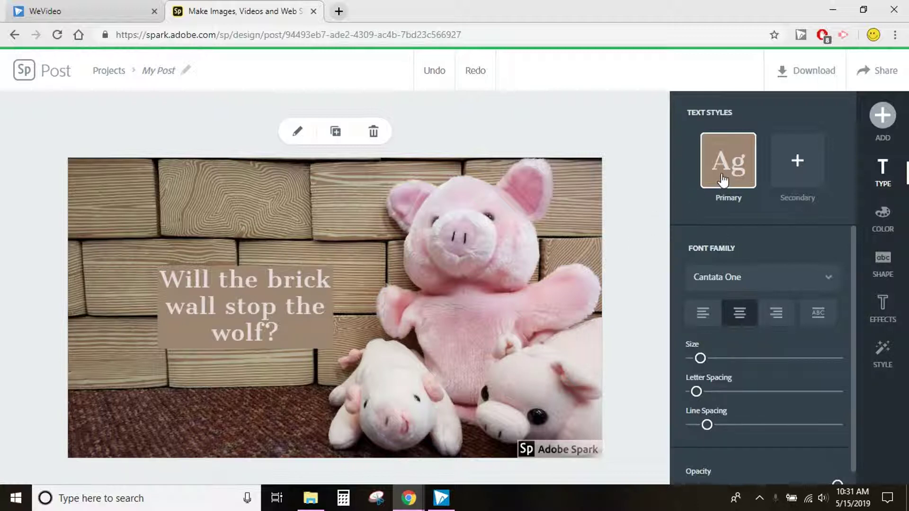
Apply the cyan and pale blue color pair to the caption, with cyan text on a pale blue background.
click(885, 220)
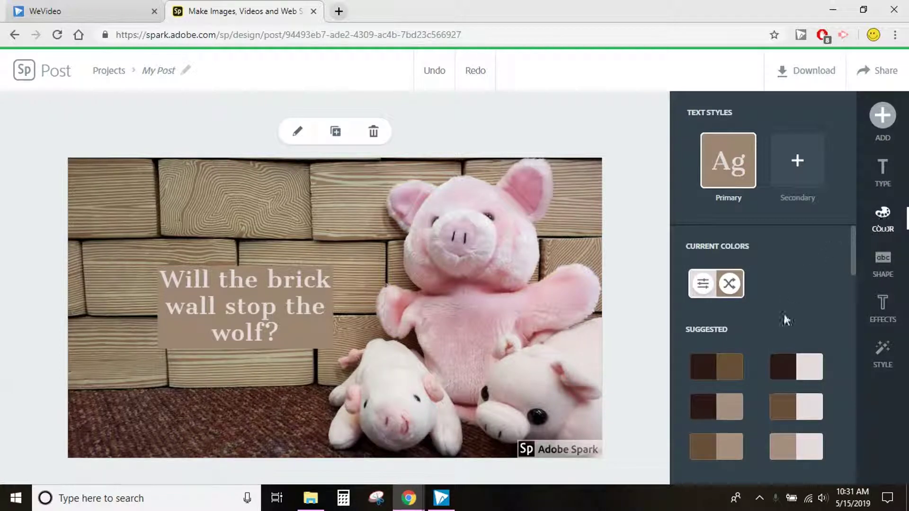
scroll(784, 312, down, 8)
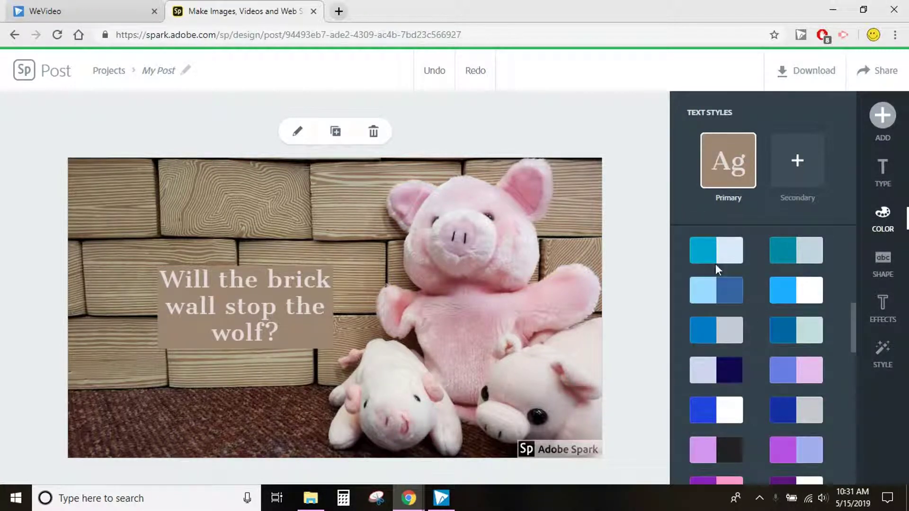
click(706, 256)
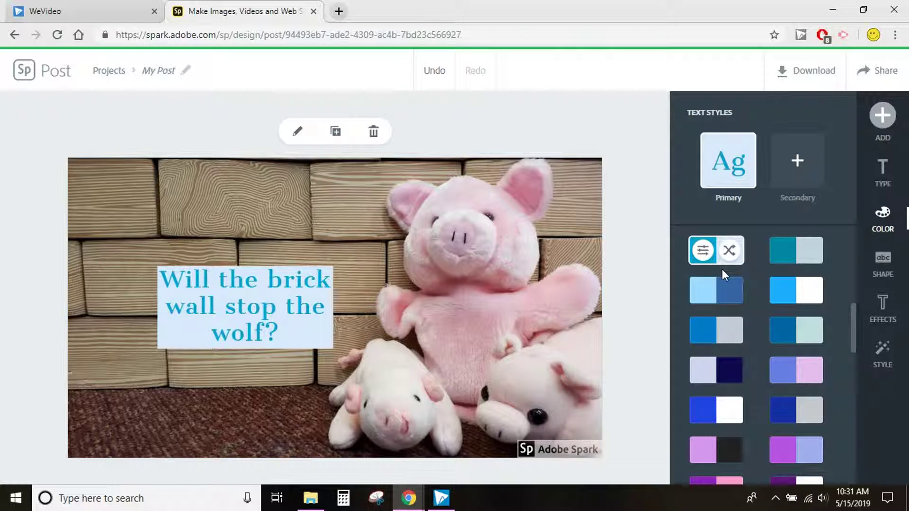
Apply the green and pale cream color pair to the caption, swapped to cream text on a green background.
scroll(759, 326, down, 5)
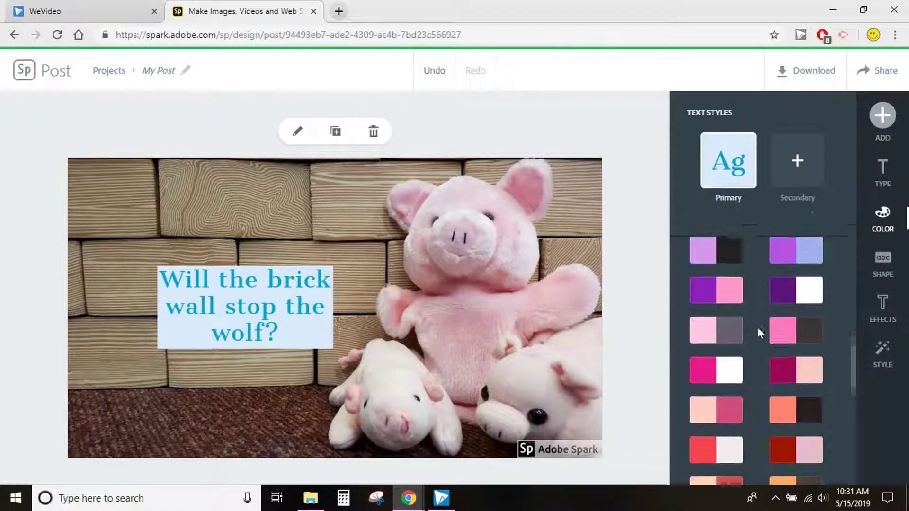
scroll(757, 328, down, 5)
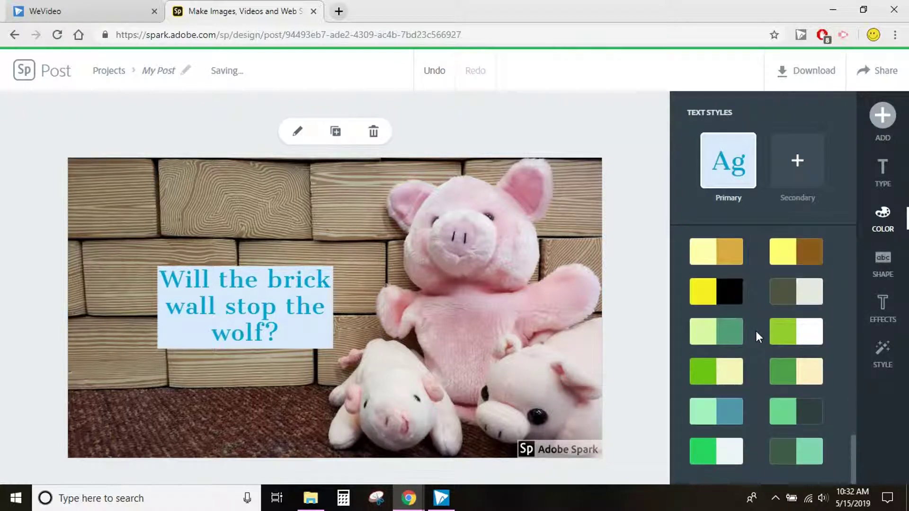
click(786, 378)
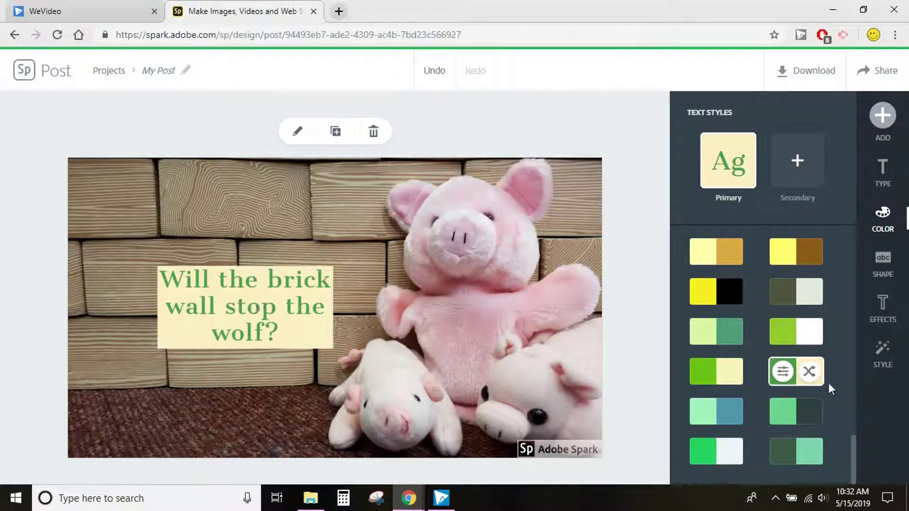
click(783, 373)
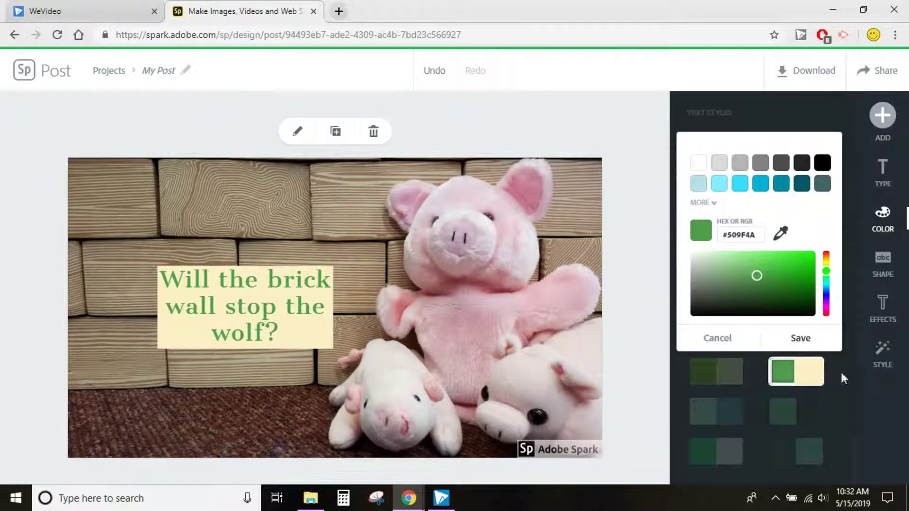
click(801, 340)
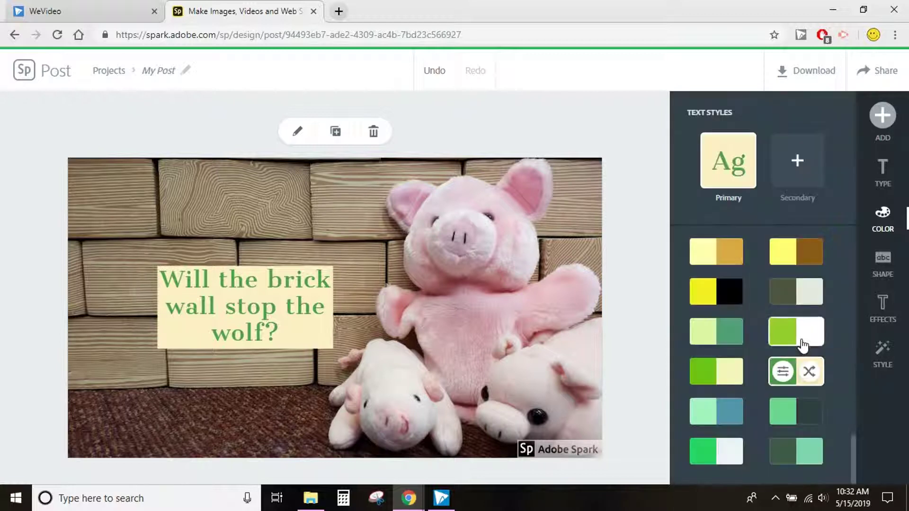
click(810, 373)
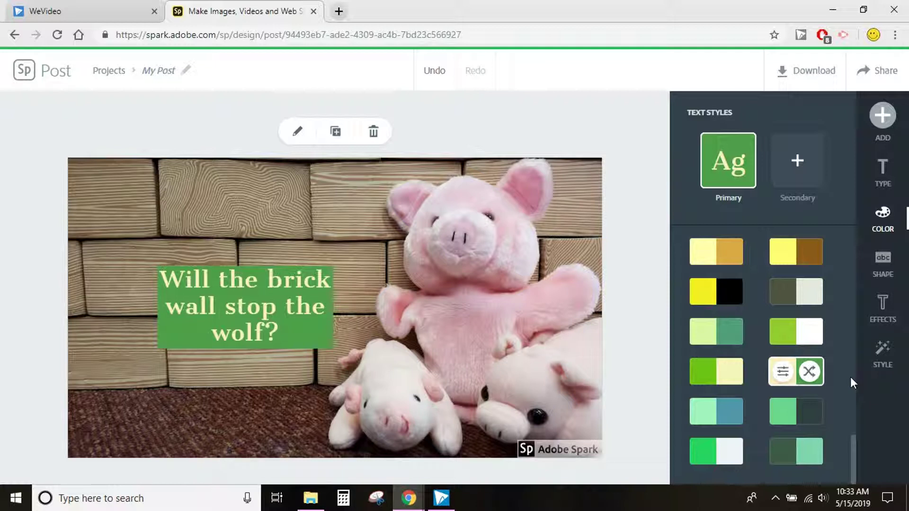
Increase the padding of the caption's backing shape to about half of its range.
click(883, 274)
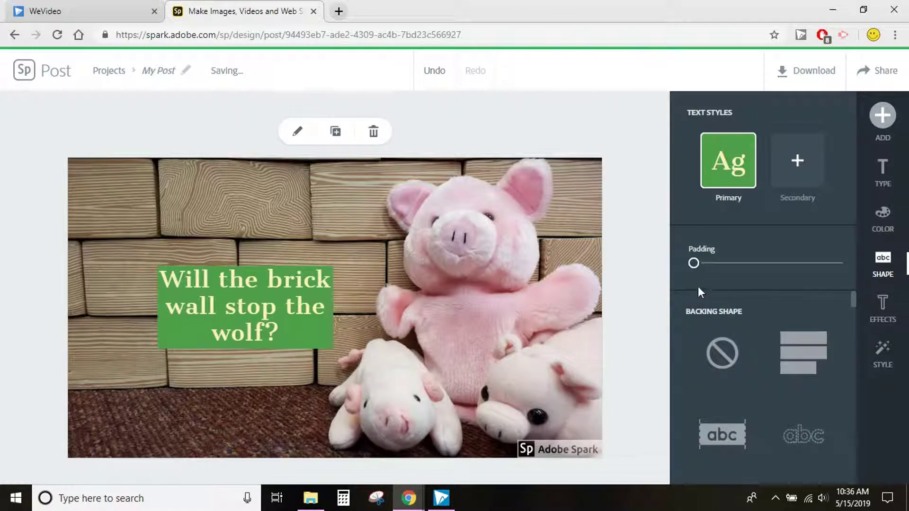
drag(694, 265, 763, 266)
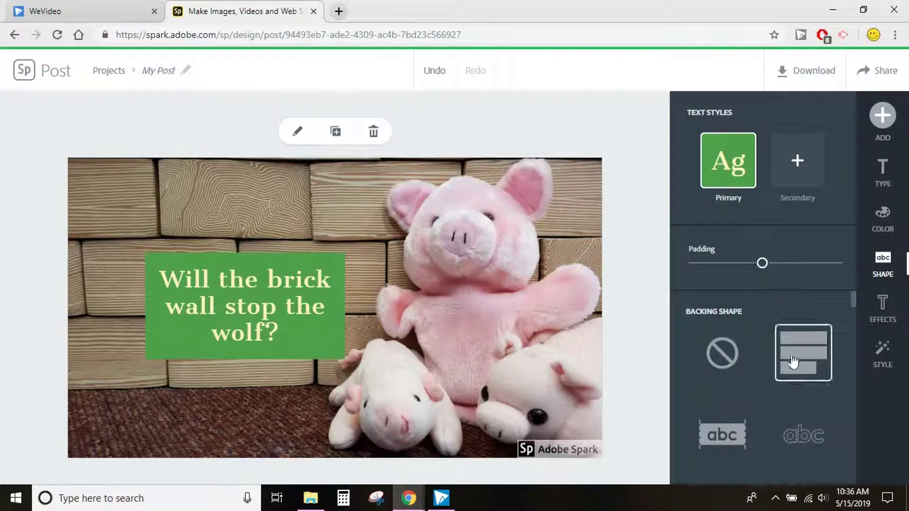
Try different backing shapes on the caption, including line-by-line bars, a full-width band, cut-out text, a ringed circle and a solid diamond.
click(808, 365)
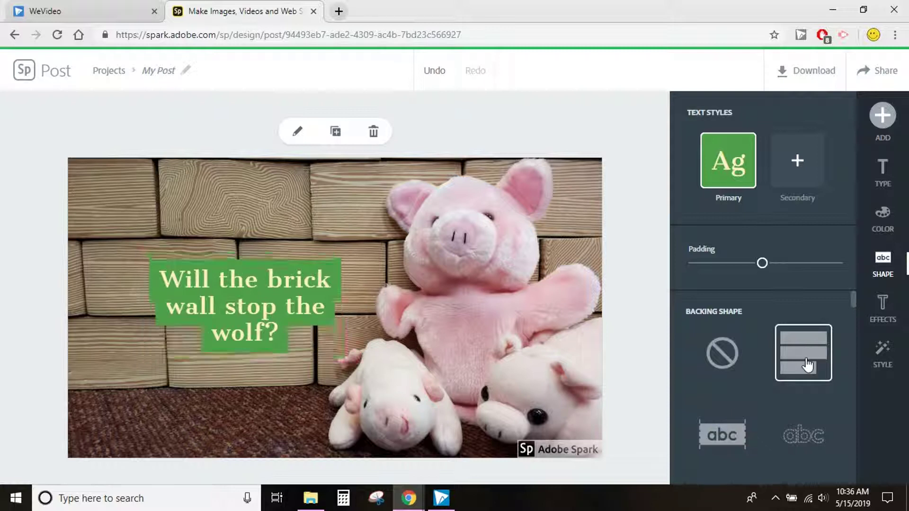
scroll(805, 370, down, 3)
click(725, 367)
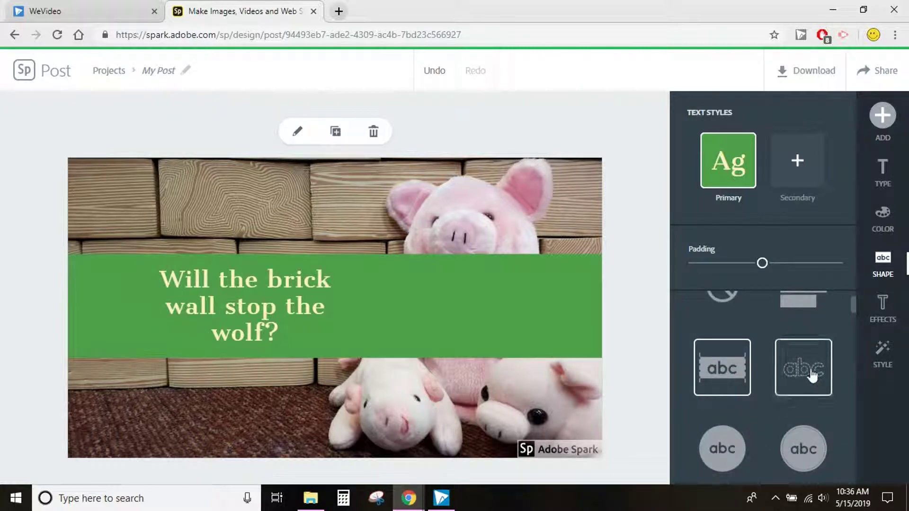
click(817, 379)
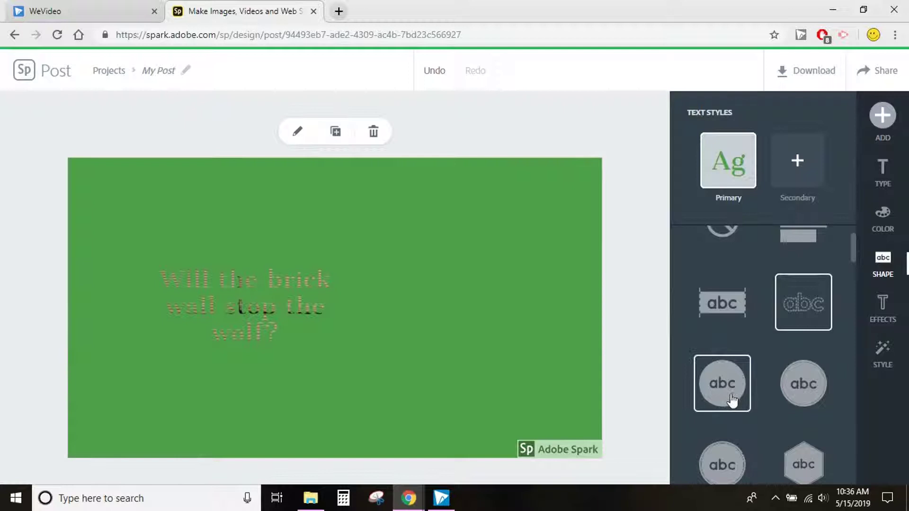
scroll(727, 393, down, 3)
click(726, 368)
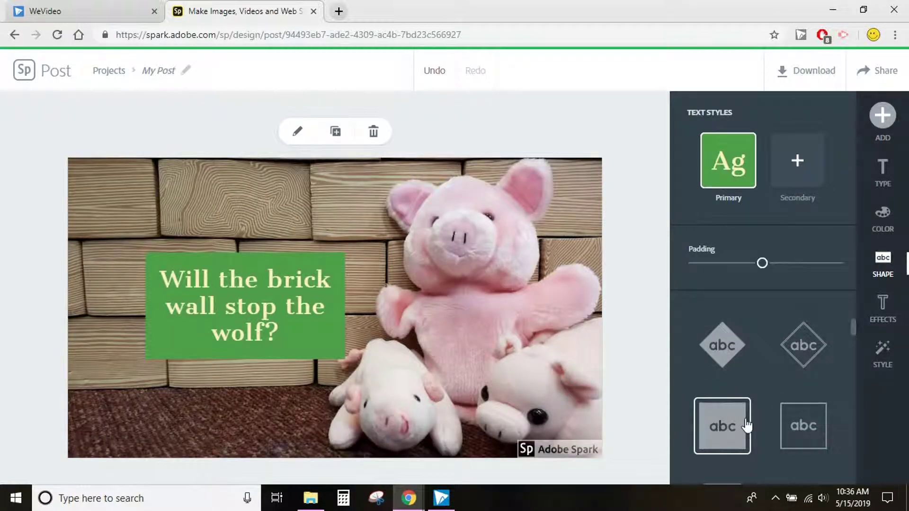
scroll(739, 417, up, 3)
click(720, 407)
scroll(801, 412, down, 1)
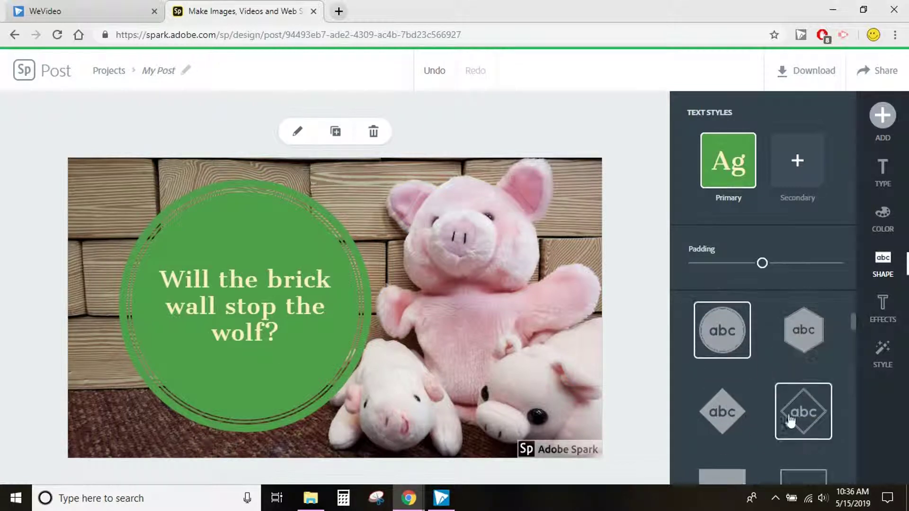
click(723, 412)
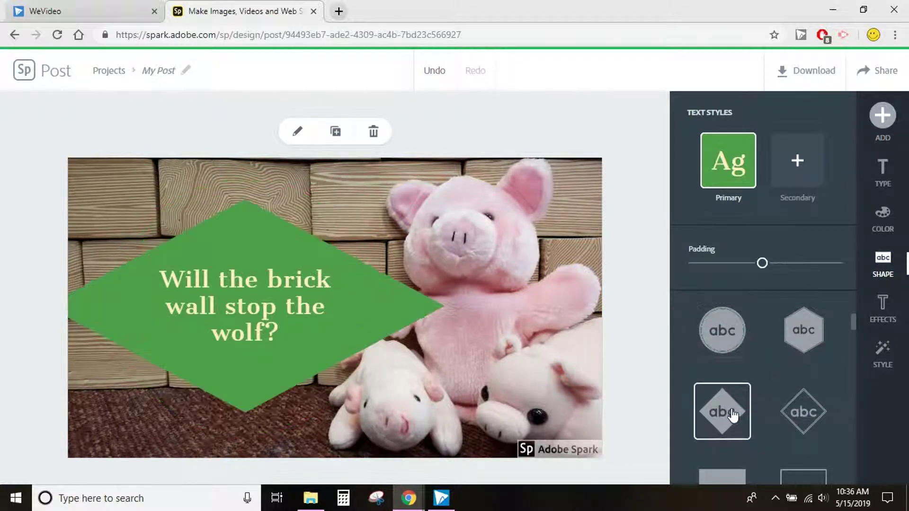
Undo the backing shape changes to return the caption to its plain green rectangle.
click(432, 74)
click(432, 74)
click(431, 75)
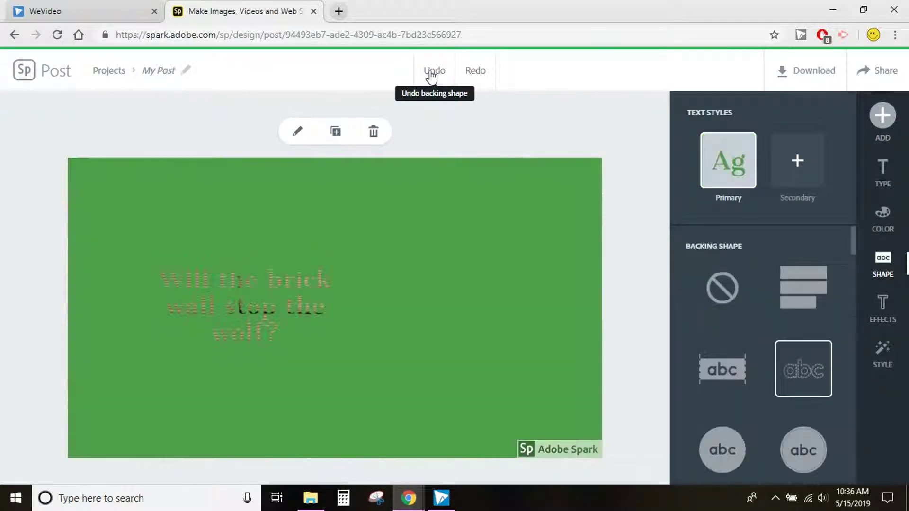
click(477, 75)
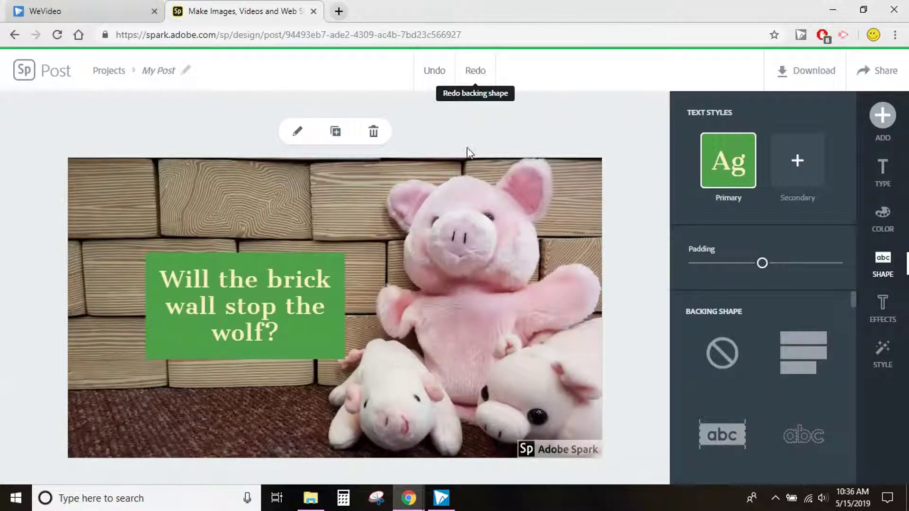
click(442, 506)
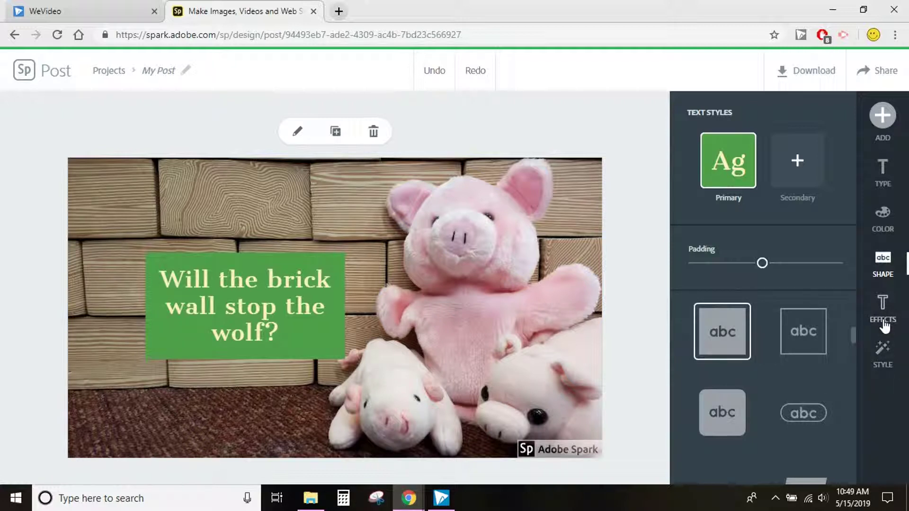
Examine the text effects offered for the caption, such as Shadow and Outline.
click(883, 322)
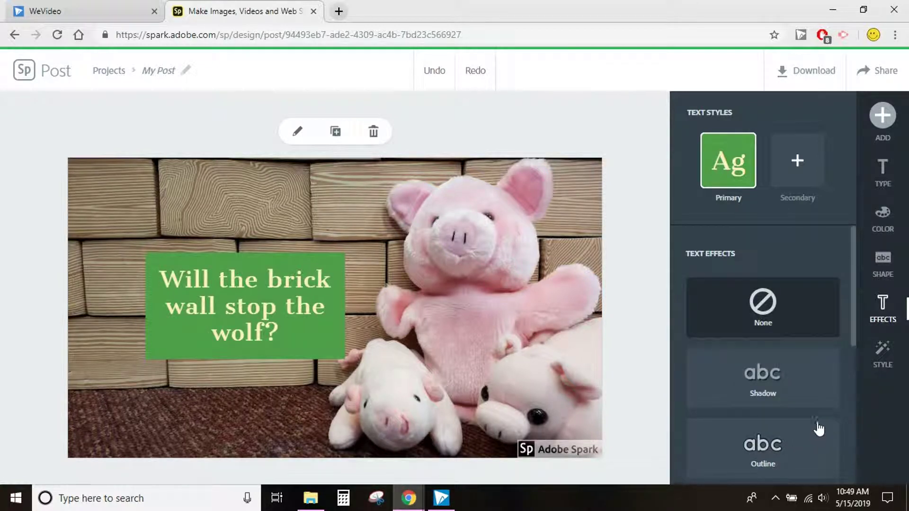
click(778, 382)
scroll(781, 433, down, 2)
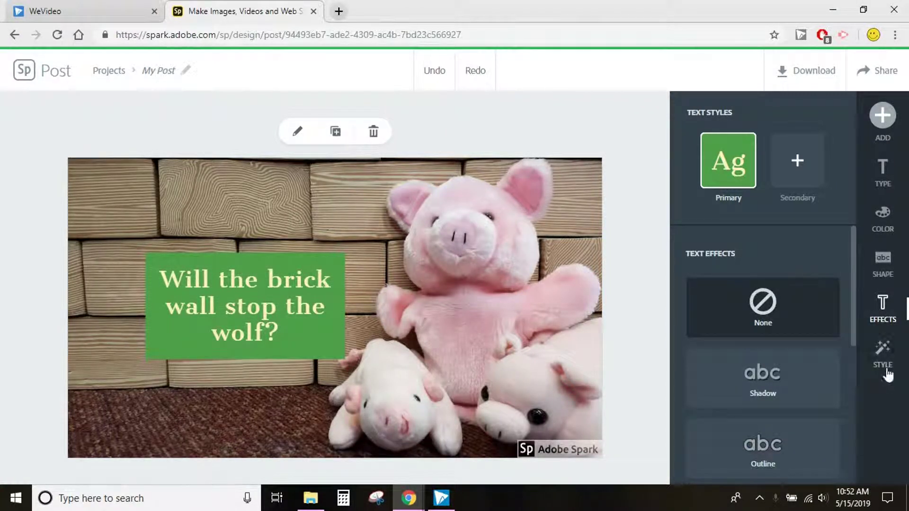
Try suggested text styles on the caption and undo them to restore the cream-on-green design.
click(886, 368)
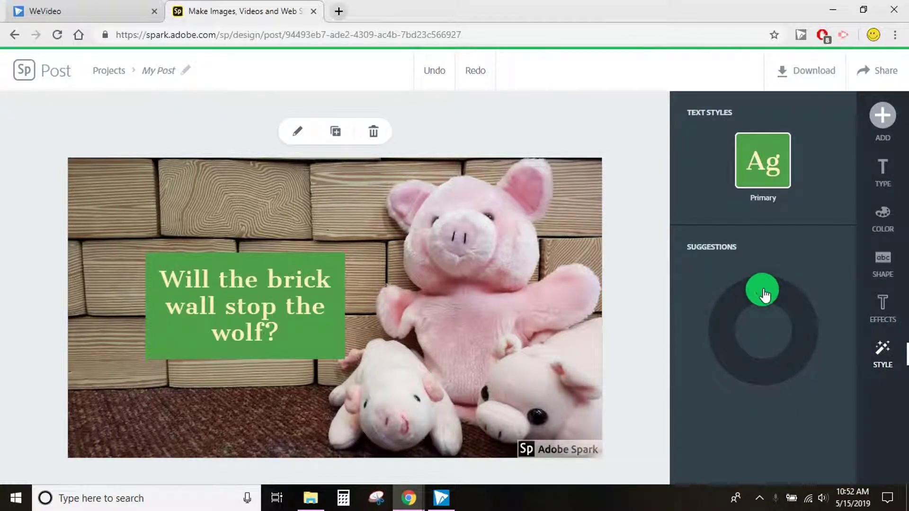
drag(766, 294, 764, 371)
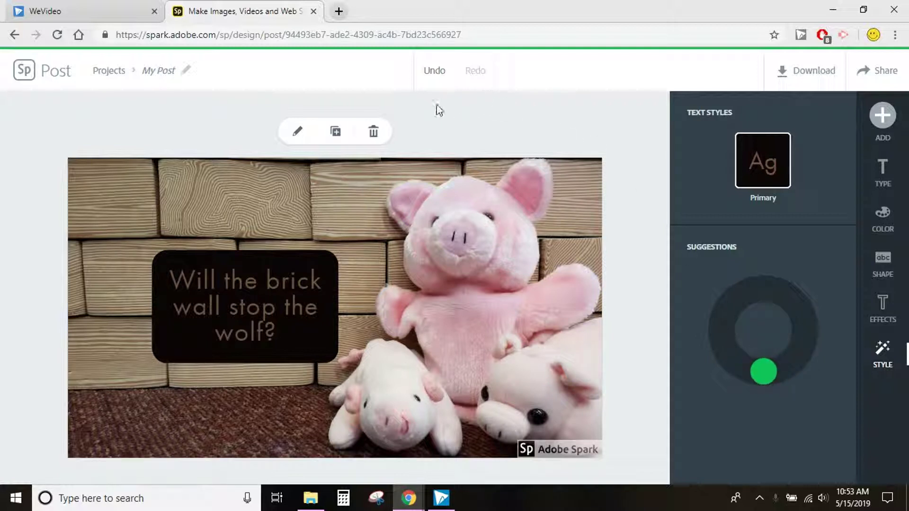
click(438, 74)
click(438, 73)
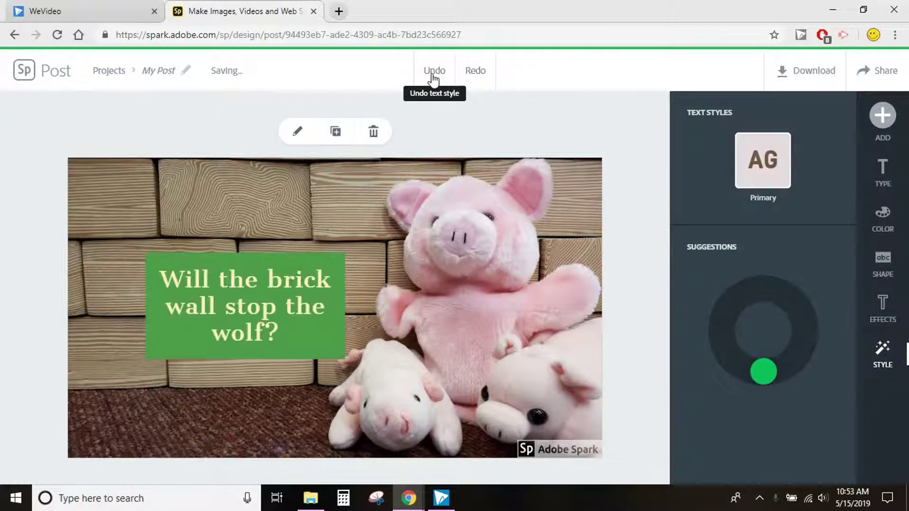
click(439, 74)
click(474, 73)
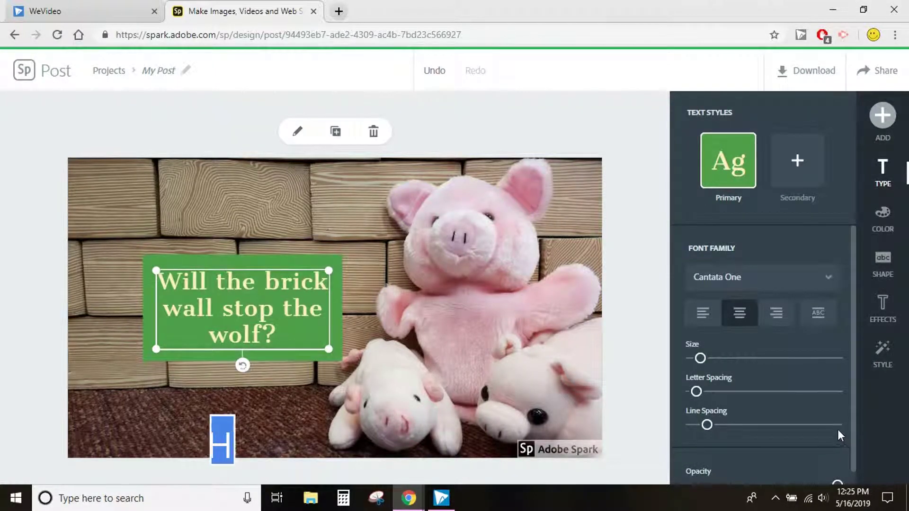
Compare the Grayscale, Darken, Contrast, Matte, Lighten, Colorize and Multiply filters on the pigs photo, returning the filter to None.
click(350, 200)
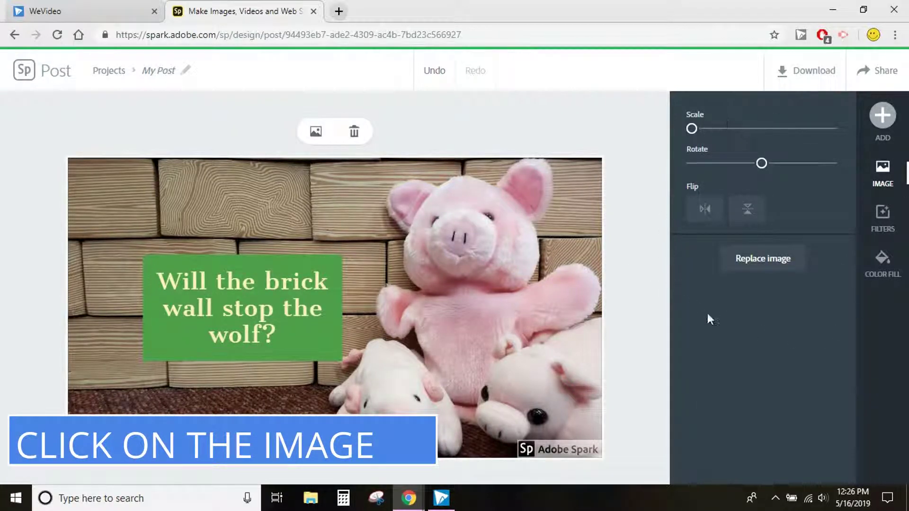
click(884, 217)
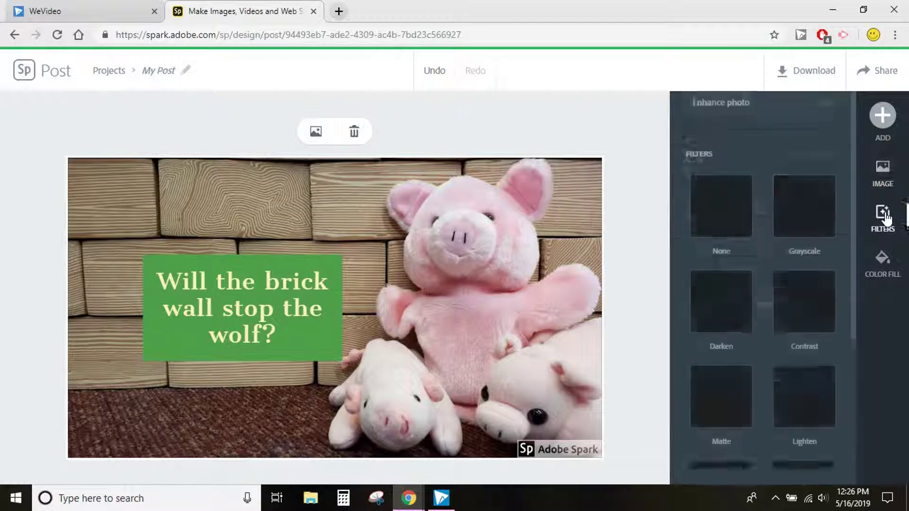
click(811, 221)
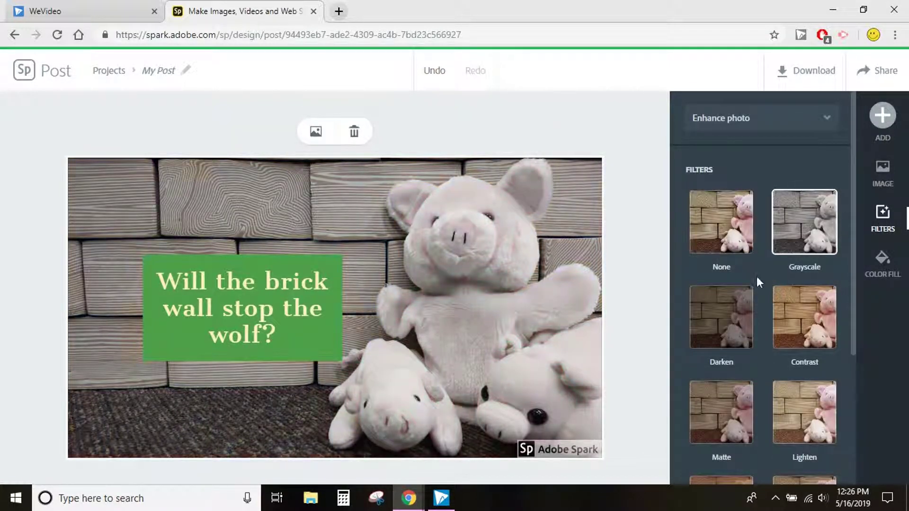
click(736, 315)
click(791, 318)
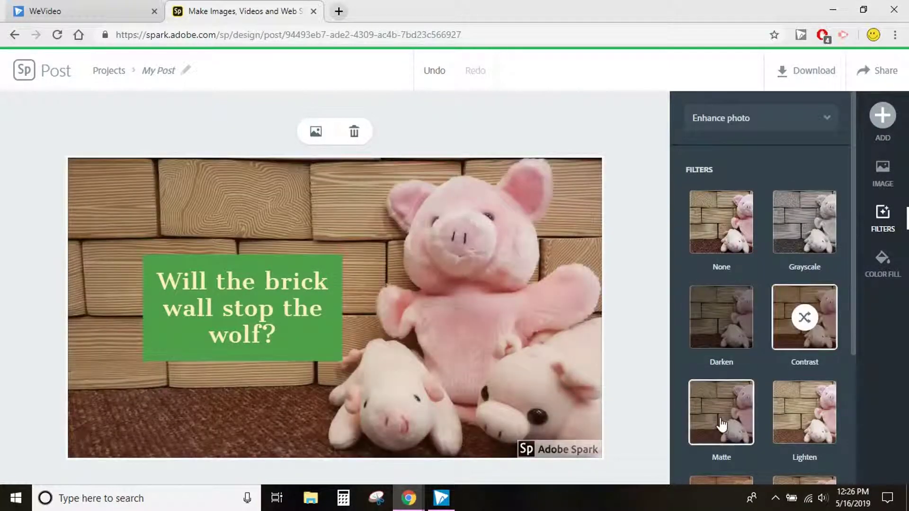
click(721, 428)
click(814, 420)
scroll(734, 449, down, 2)
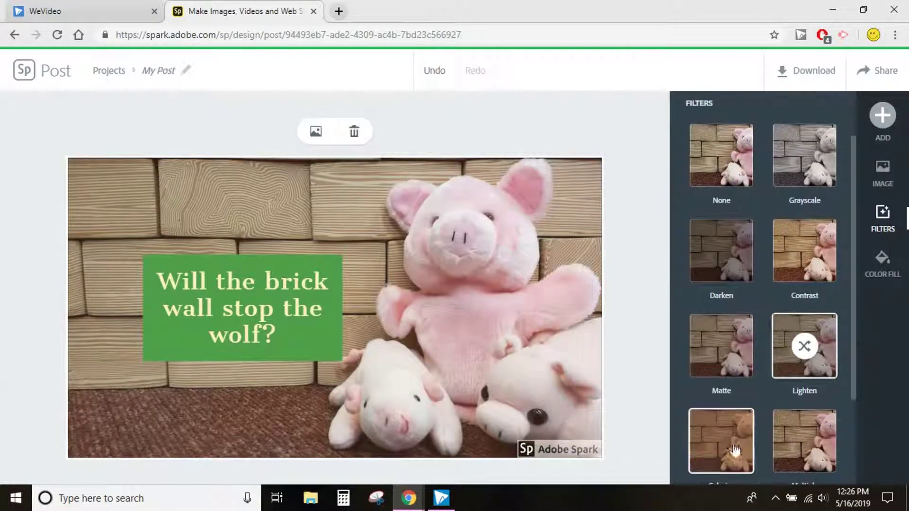
click(734, 446)
click(808, 438)
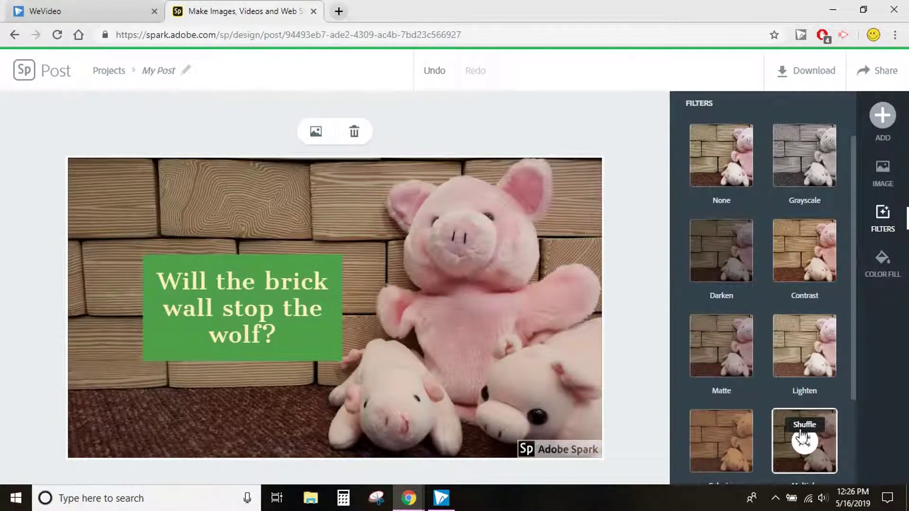
scroll(801, 435, down, 2)
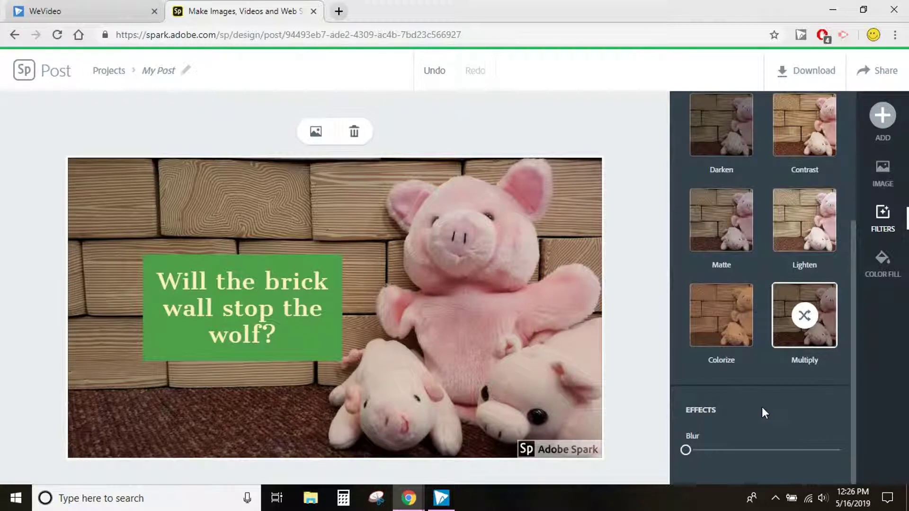
scroll(762, 407, up, 5)
click(729, 227)
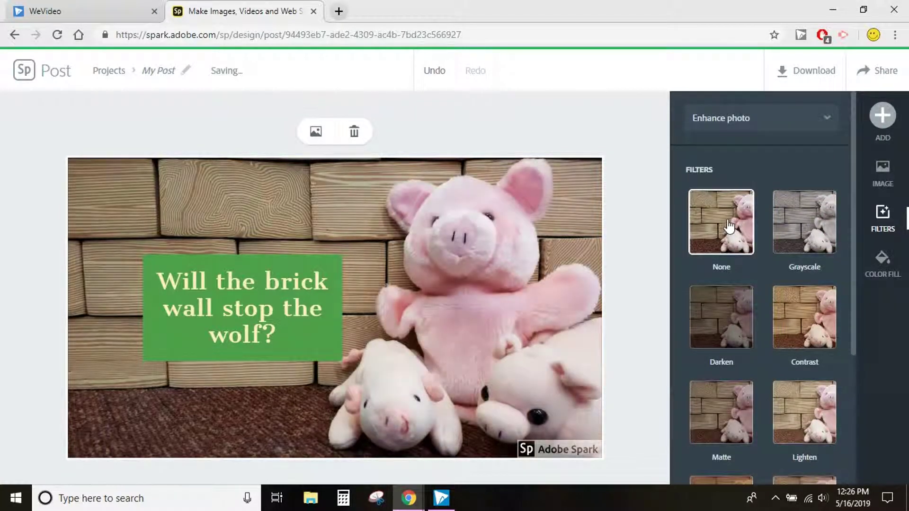
Replace the background photo with a solid medium cyan color fill.
click(883, 265)
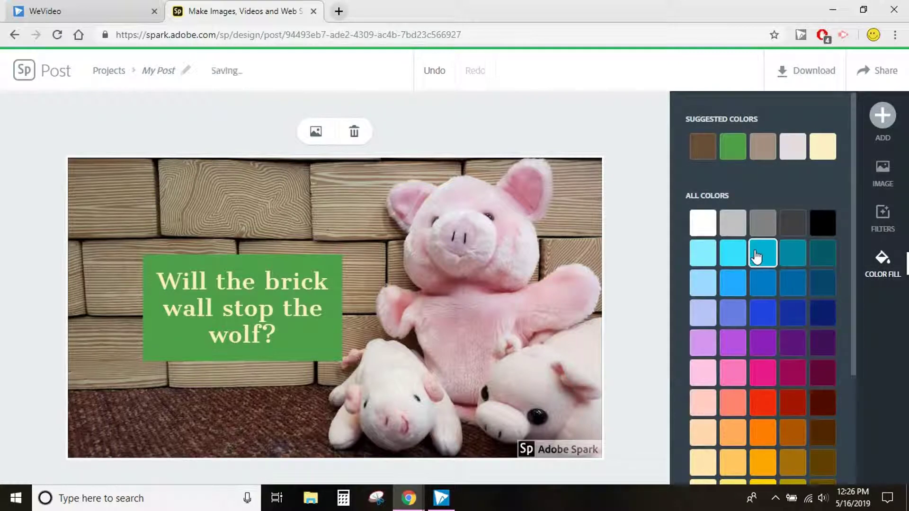
click(756, 256)
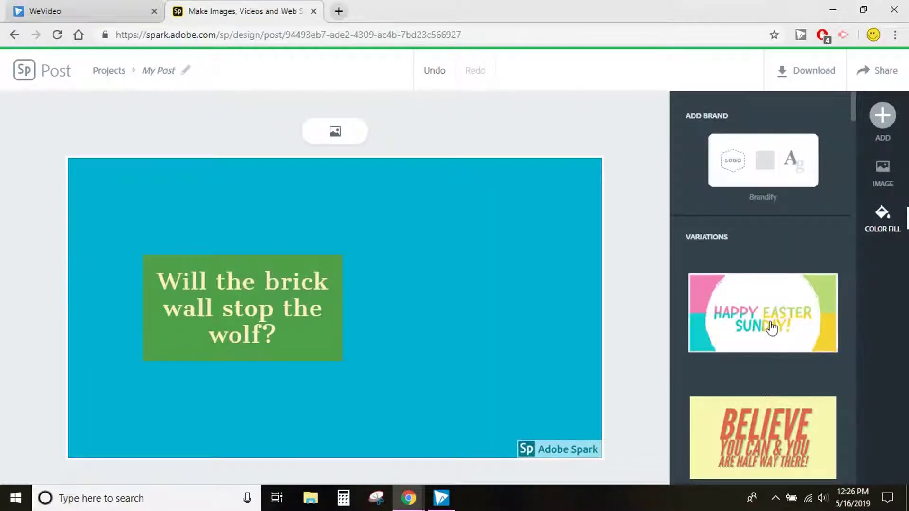
Try the Happy Easter Sunday, Believe and Kindness Is Contagious design variations on the graphic.
click(771, 329)
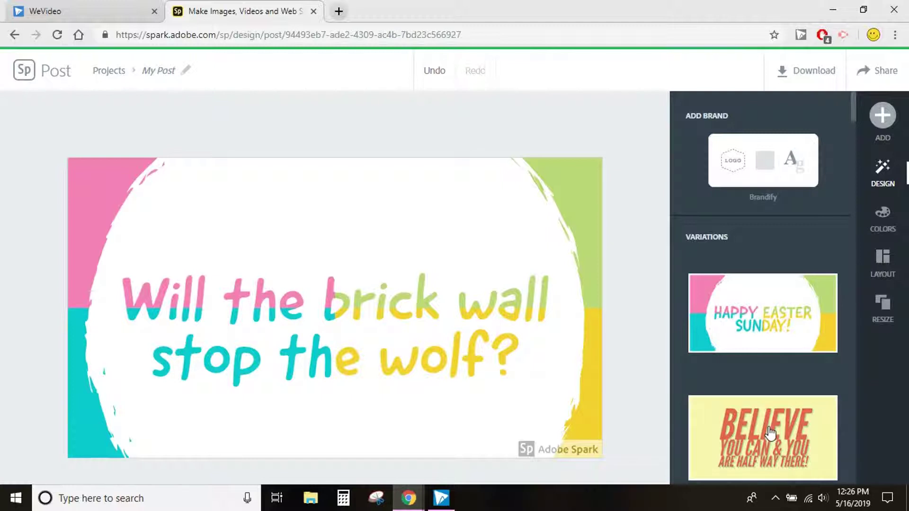
click(769, 434)
scroll(838, 353, down, 4)
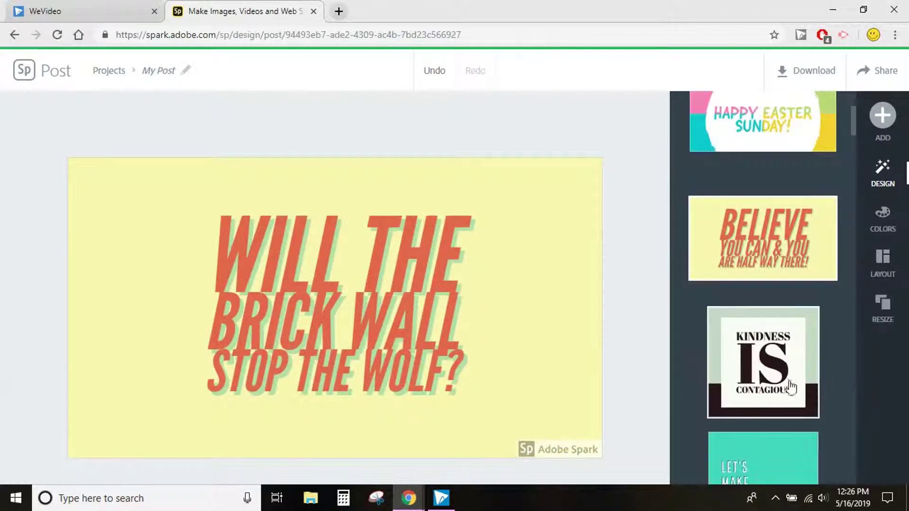
click(782, 389)
scroll(771, 258, up, 4)
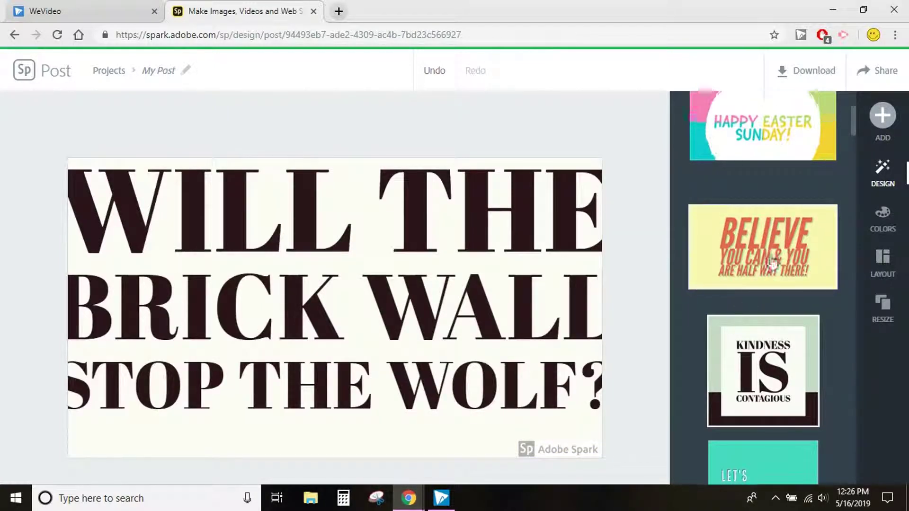
Undo the design variations and the cyan color fill to bring back the pigs photo with the green caption box.
click(433, 72)
click(432, 73)
click(432, 73)
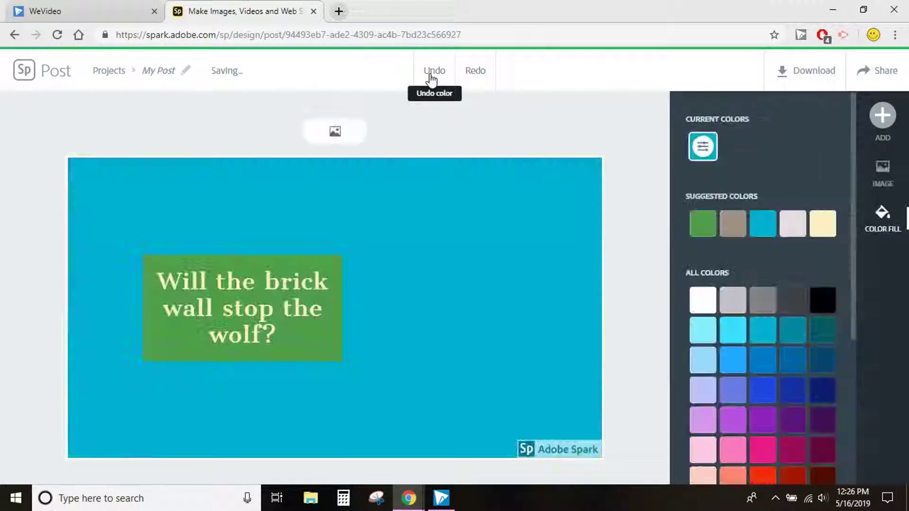
click(432, 73)
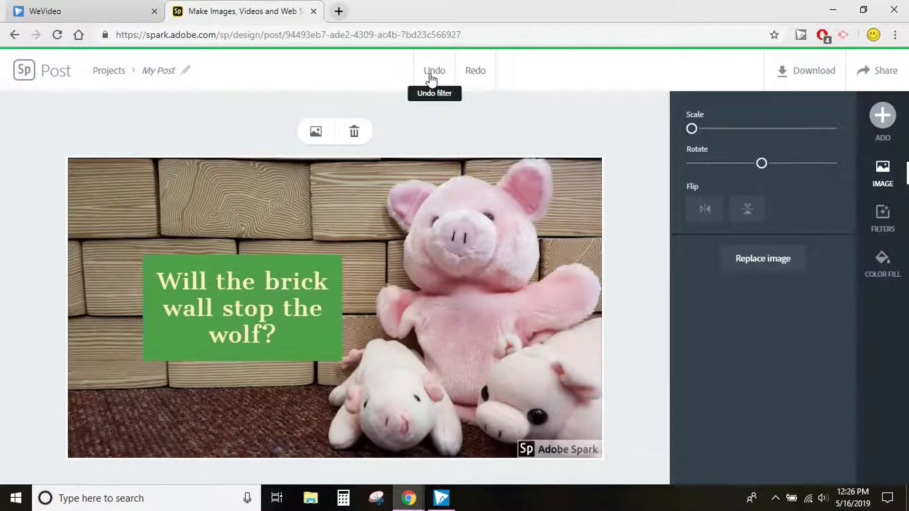
Try the horizontal and vertical flip, scale and rotate adjustments on the pigs photo, restore its original orientation and deselect it.
click(706, 211)
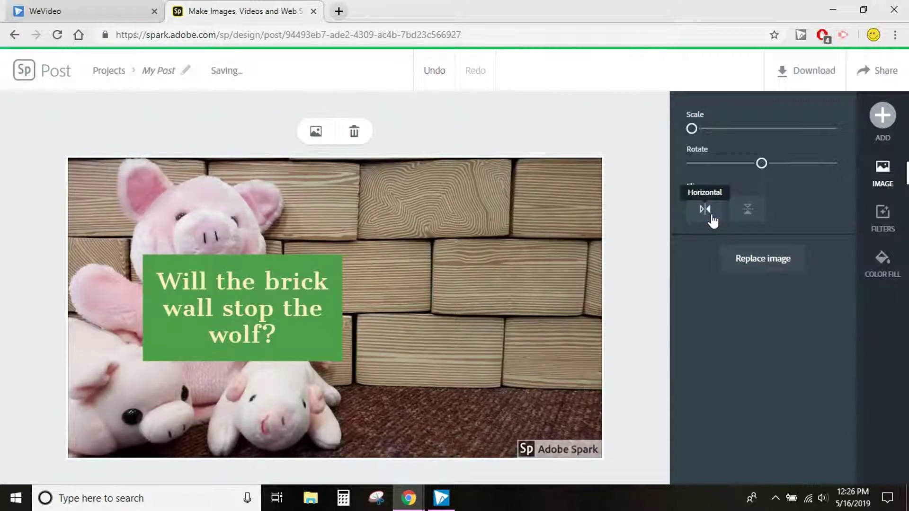
click(741, 214)
click(742, 216)
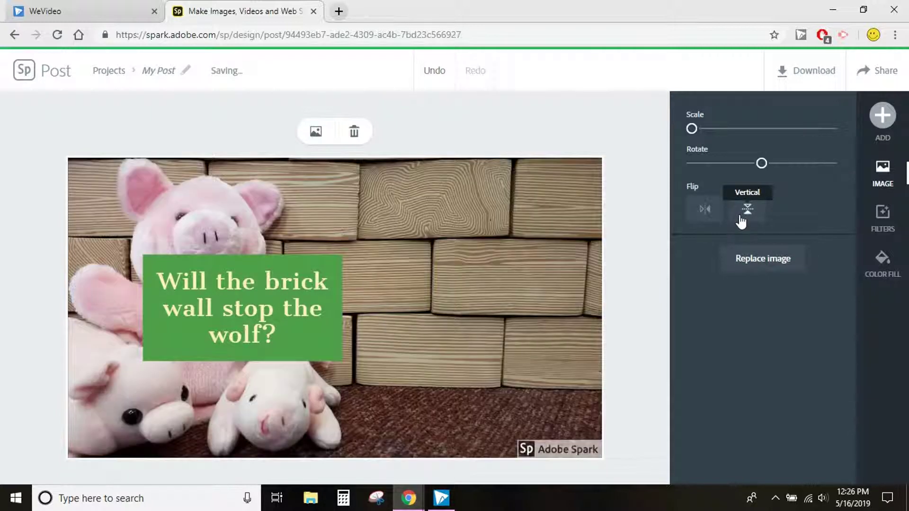
click(704, 212)
drag(692, 132, 670, 135)
mouse_move(763, 168)
mouse_down()
mouse_move(747, 169)
mouse_move(767, 174)
mouse_up()
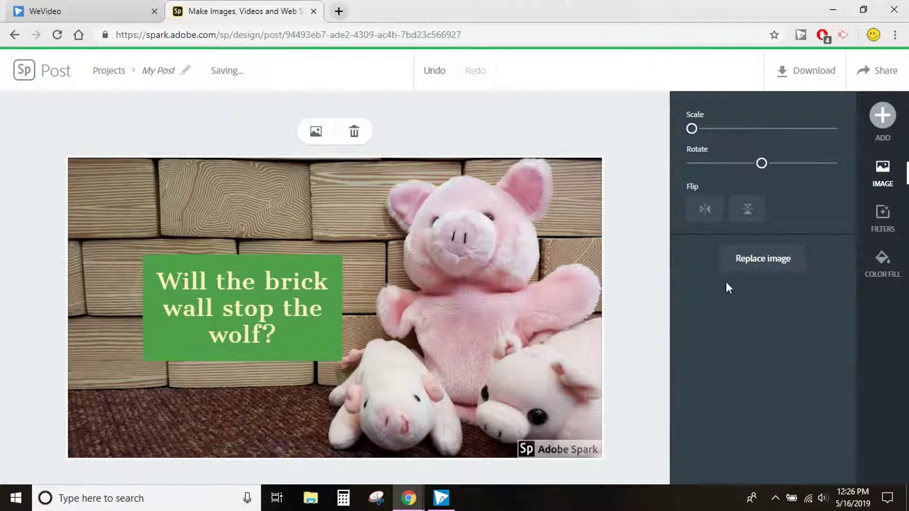
click(643, 343)
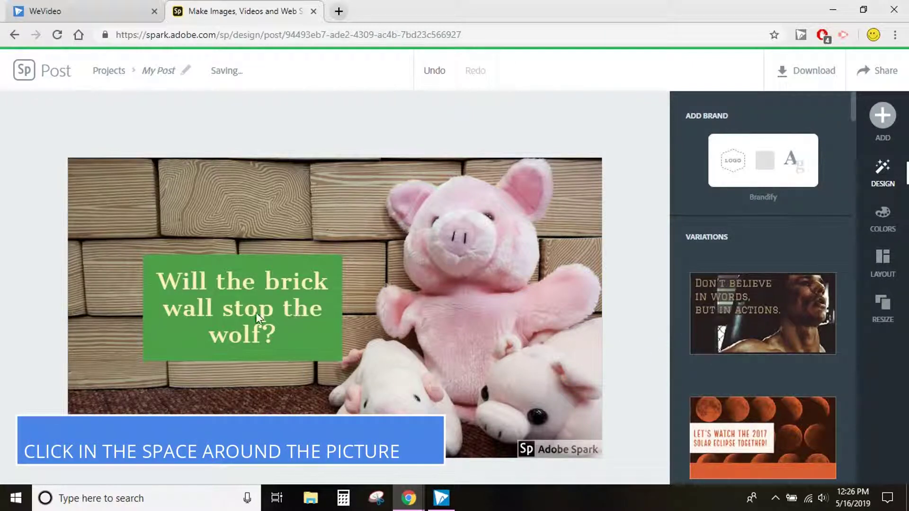
Move the caption to the upper-left corner of the photo, shrink it slightly and deselect it.
drag(268, 314, 223, 228)
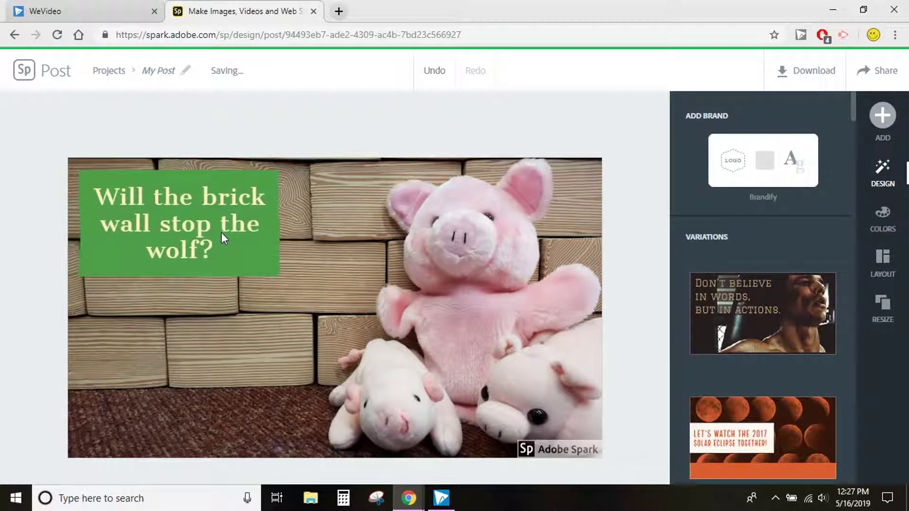
click(266, 263)
mouse_move(266, 266)
mouse_down()
mouse_move(292, 279)
mouse_move(329, 332)
mouse_move(259, 267)
mouse_up()
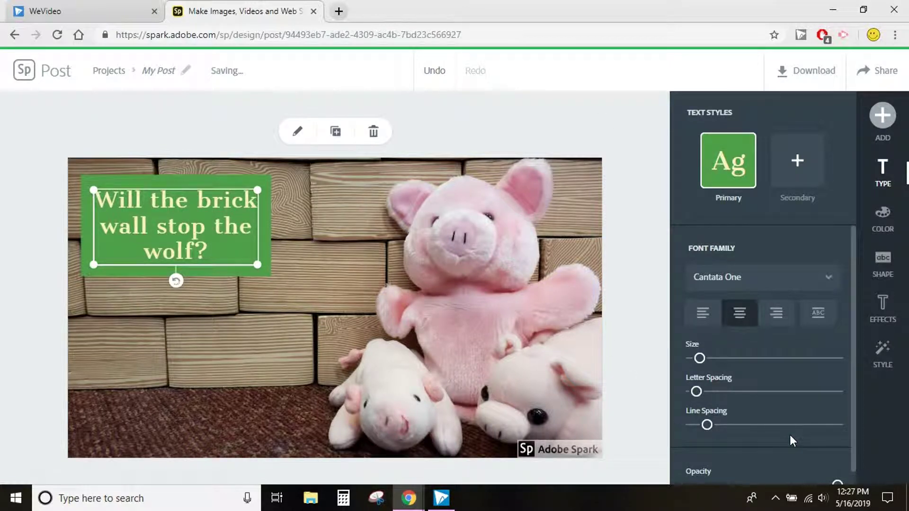
click(566, 128)
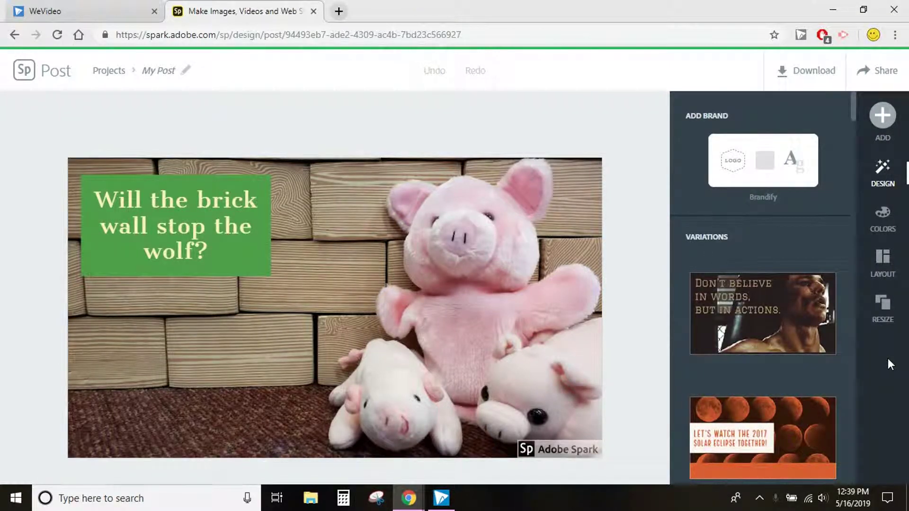
Try the suggested two-column layouts, one with a wider left cell and one with two equal cells.
click(884, 273)
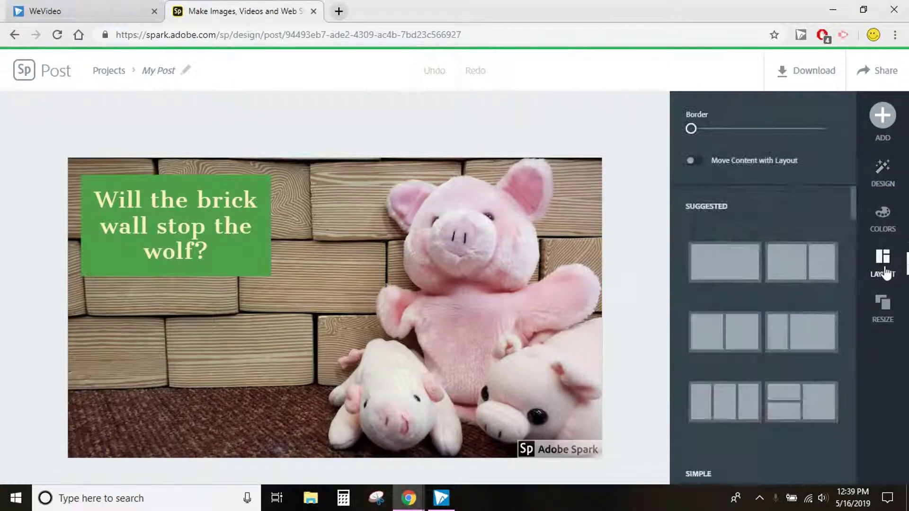
click(802, 261)
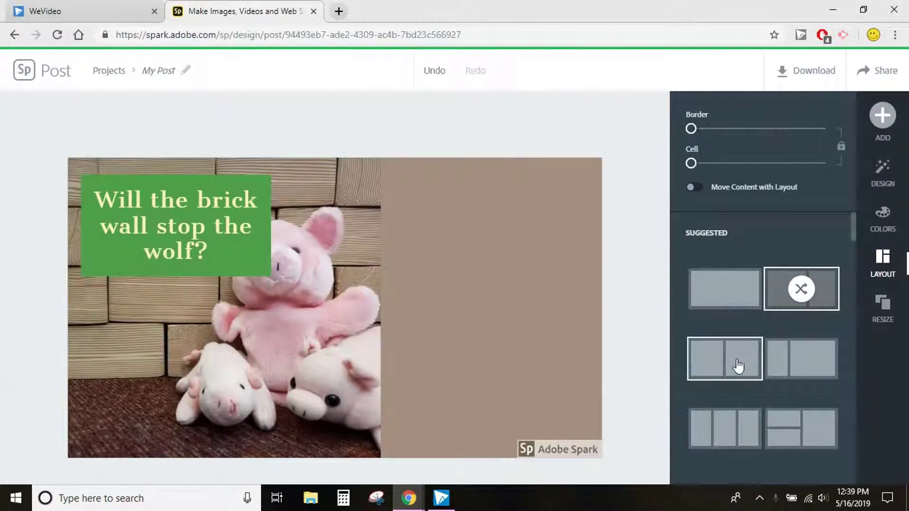
click(738, 365)
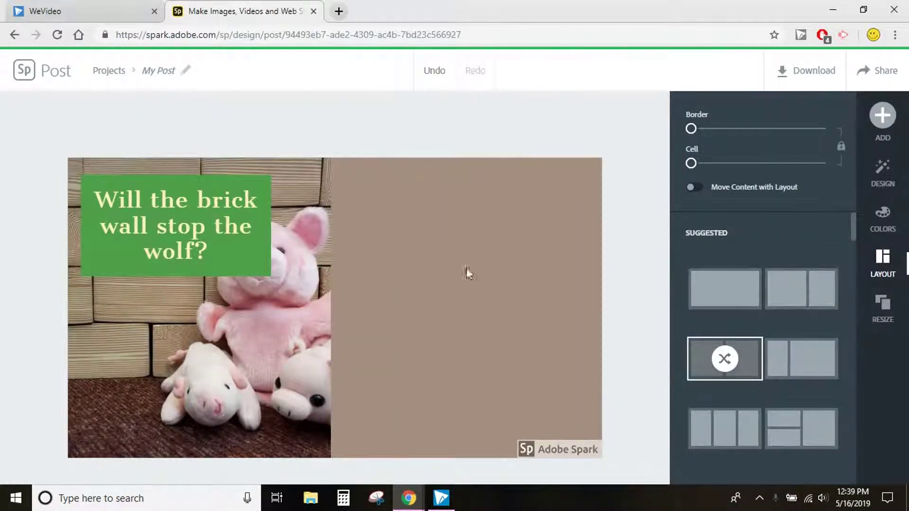
Try resizing the graphic to the 3:2 Landscape format, then return it to the Spark Video slide size.
click(889, 320)
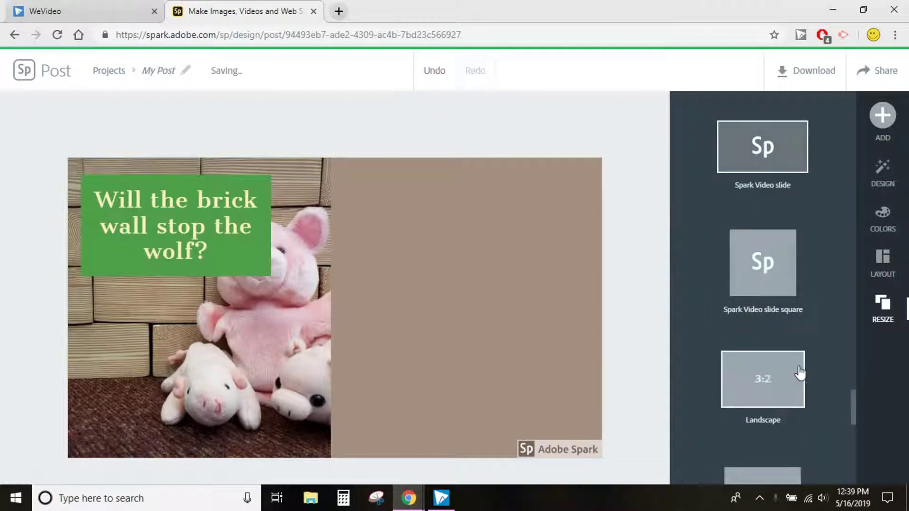
click(777, 375)
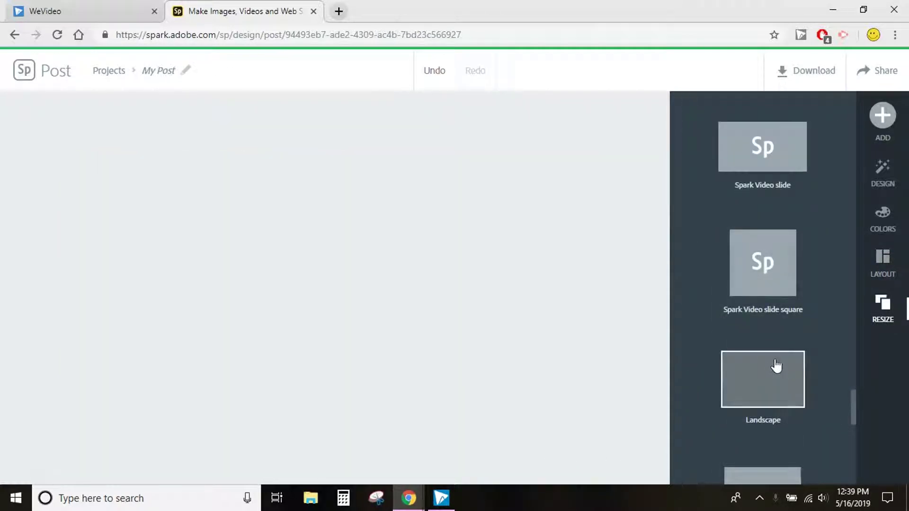
click(730, 166)
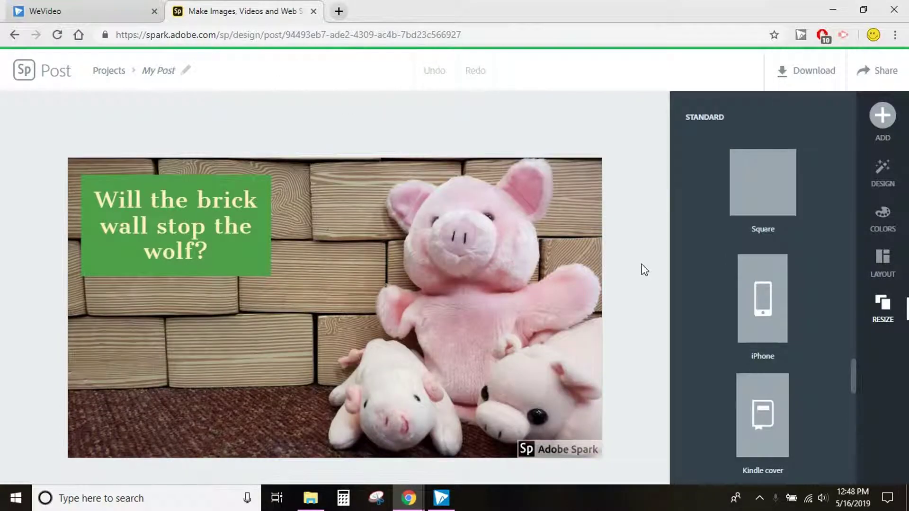
Rename the project as The Three Little Pigs.
click(170, 71)
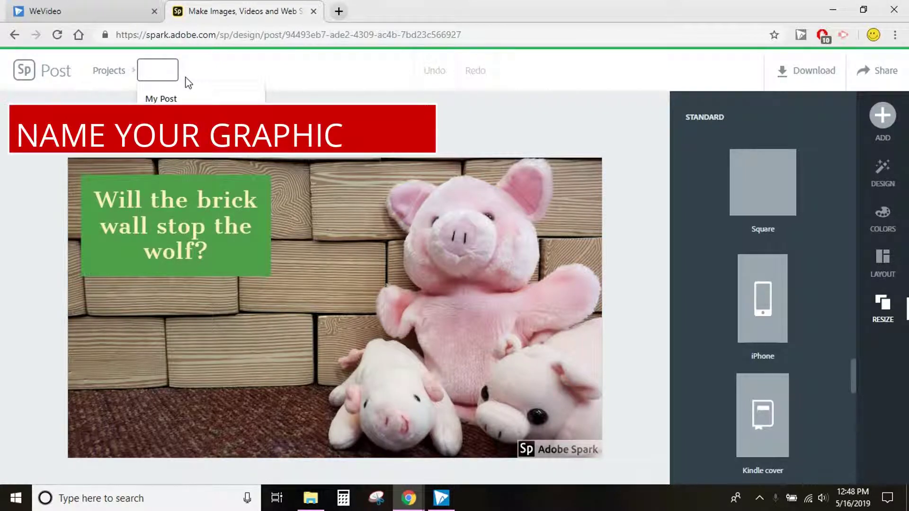
text(The Th)
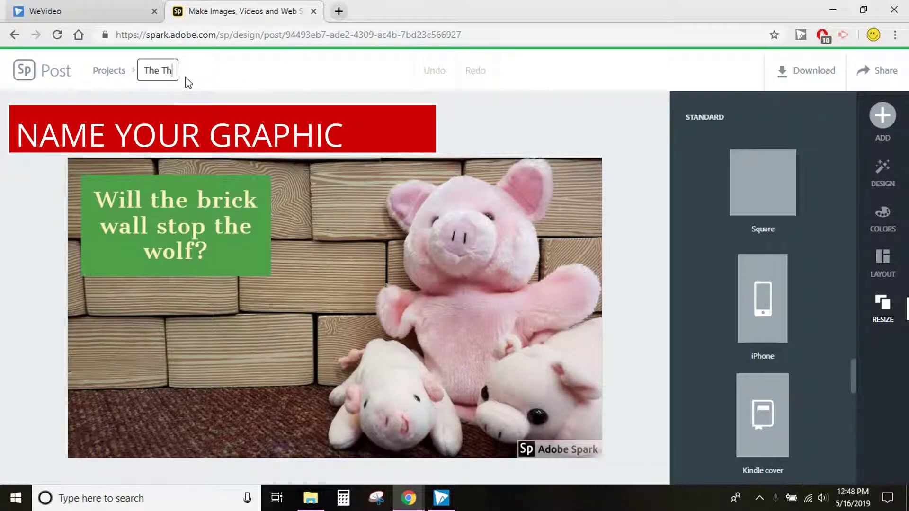
text(ree Little Pigs)
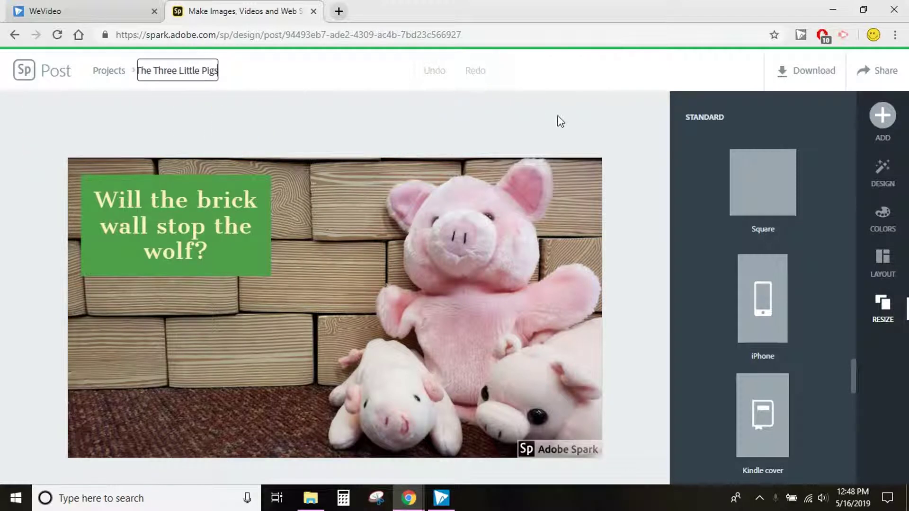
key(Return)
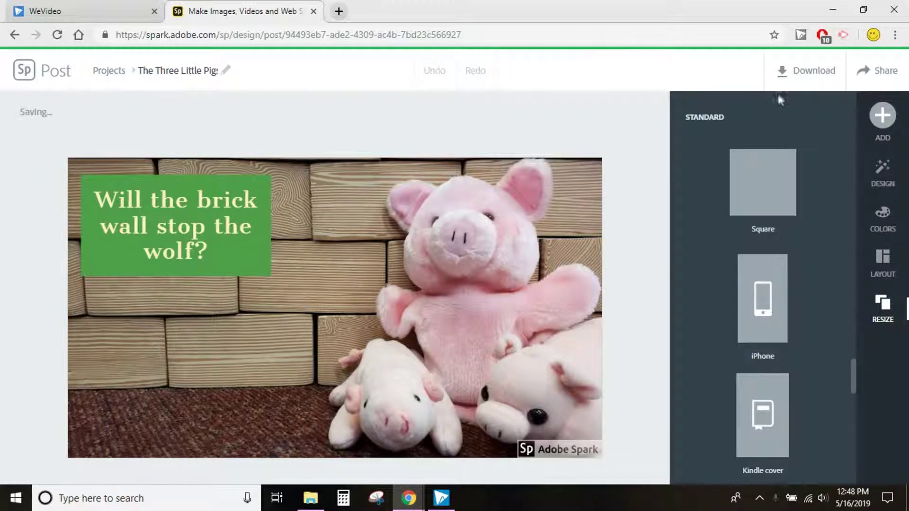
Download the finished graphic in PNG format.
click(815, 76)
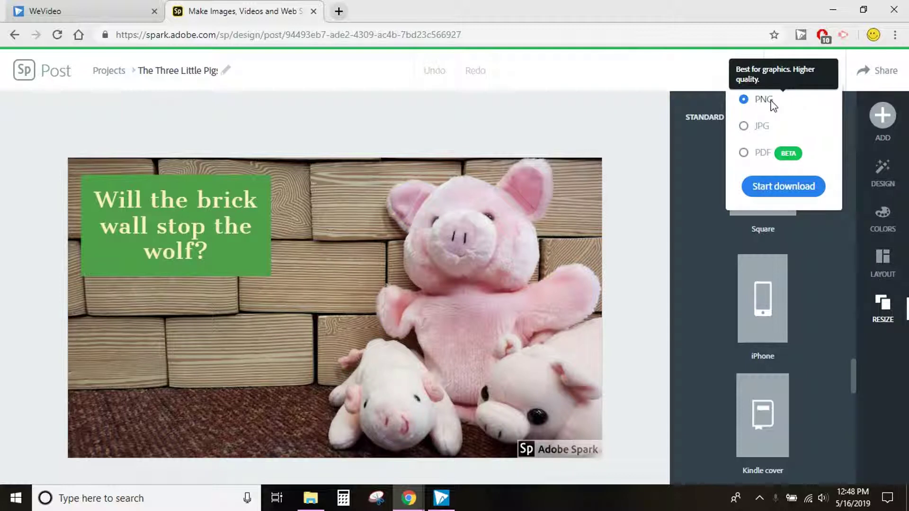
click(784, 186)
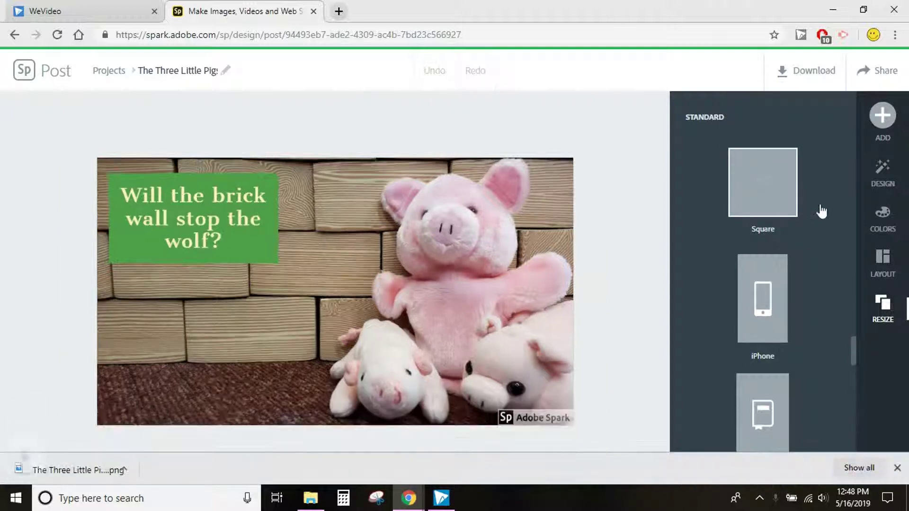